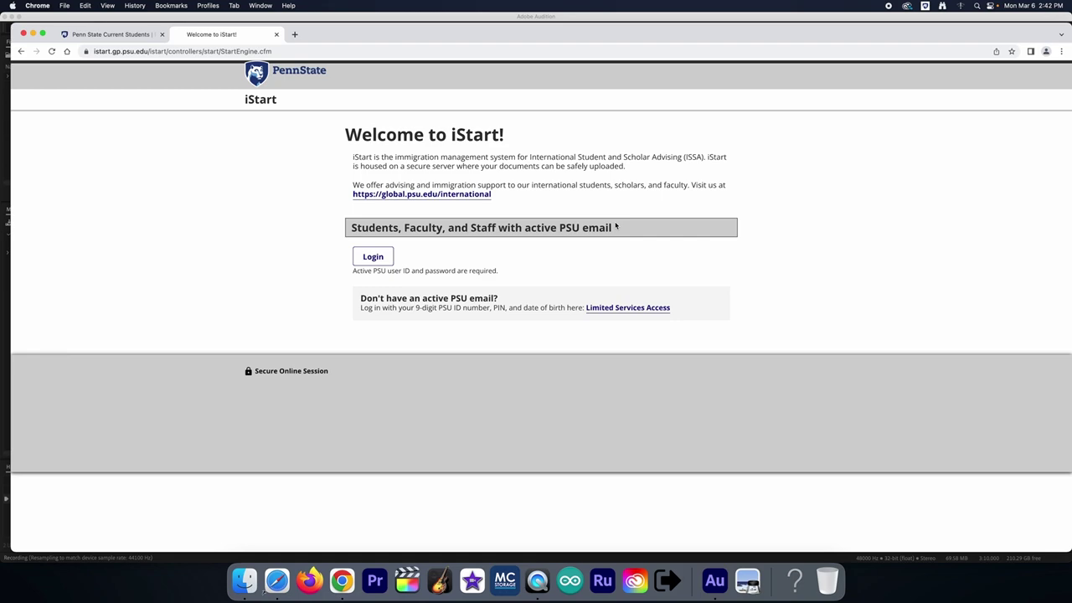
Step: Open the Limited Services login and enter the student's PSU ID, birth date and PIN
click(636, 309)
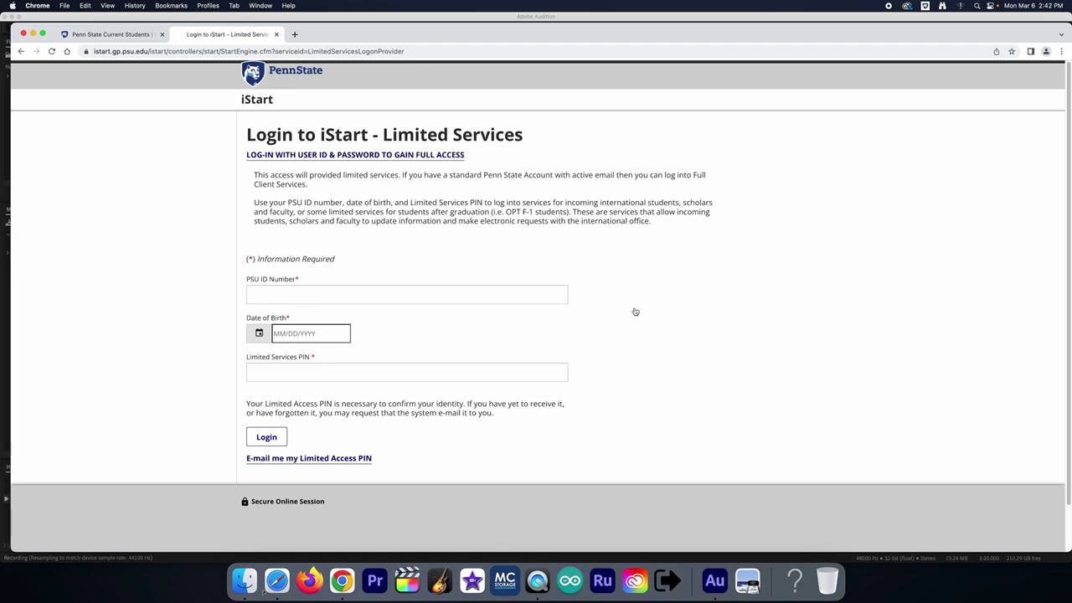
click(444, 297)
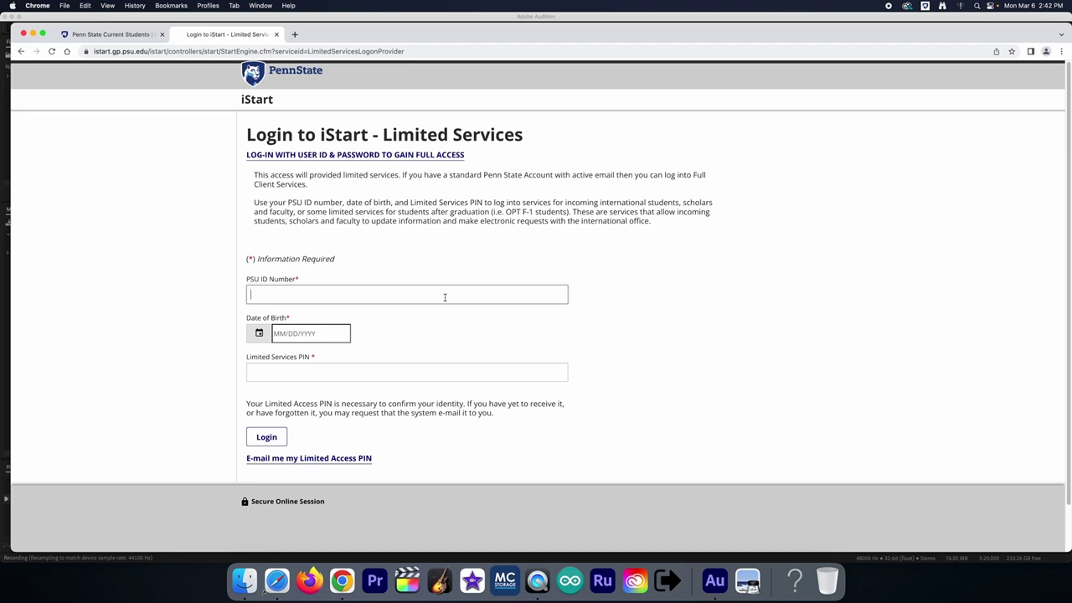
key(Tab)
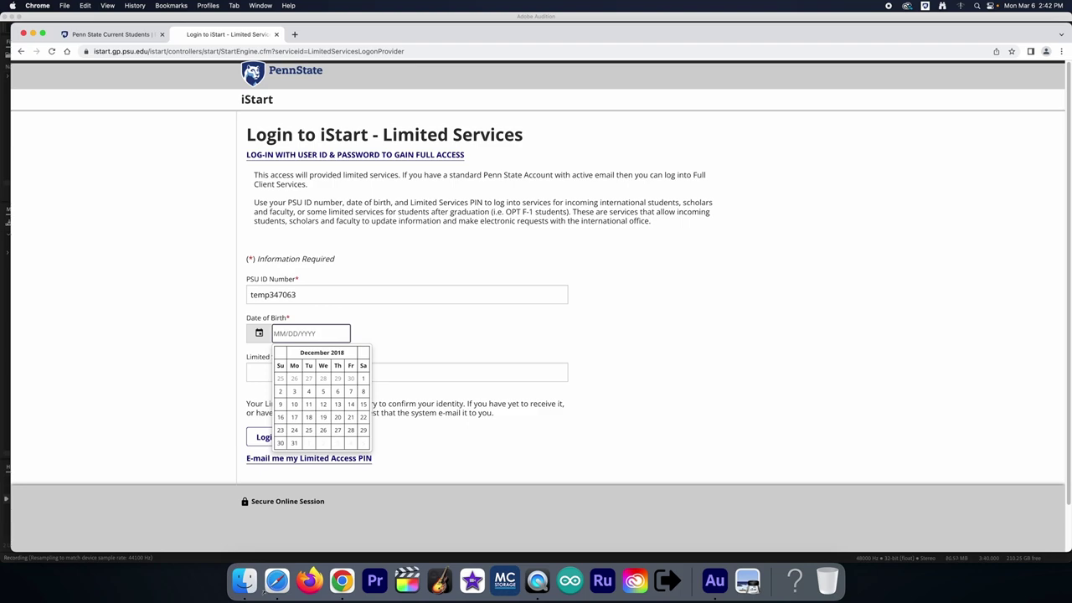
text(01/01/2001)
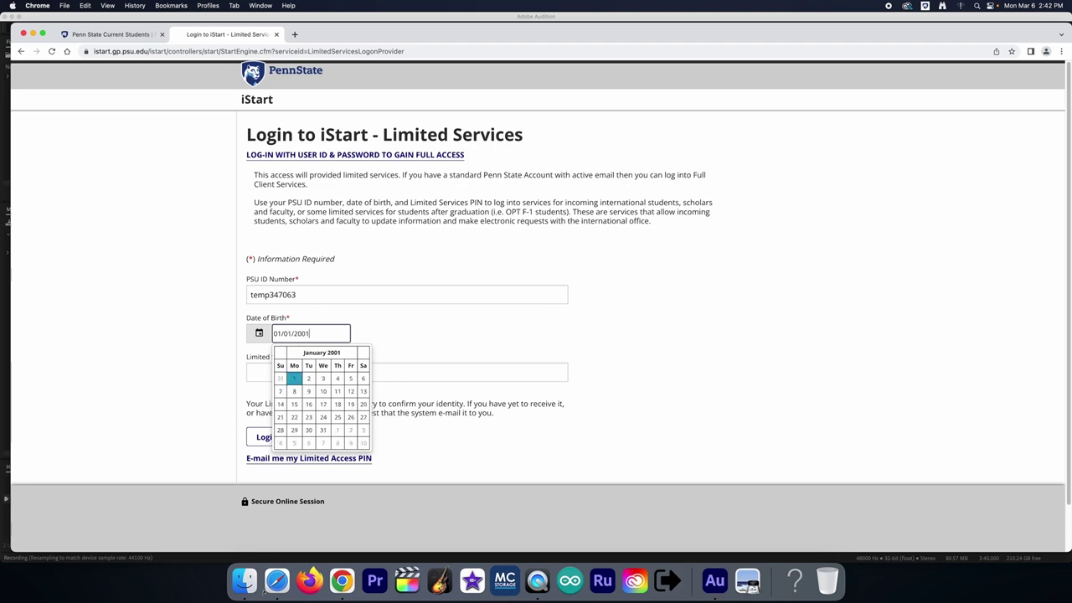
key(Tab)
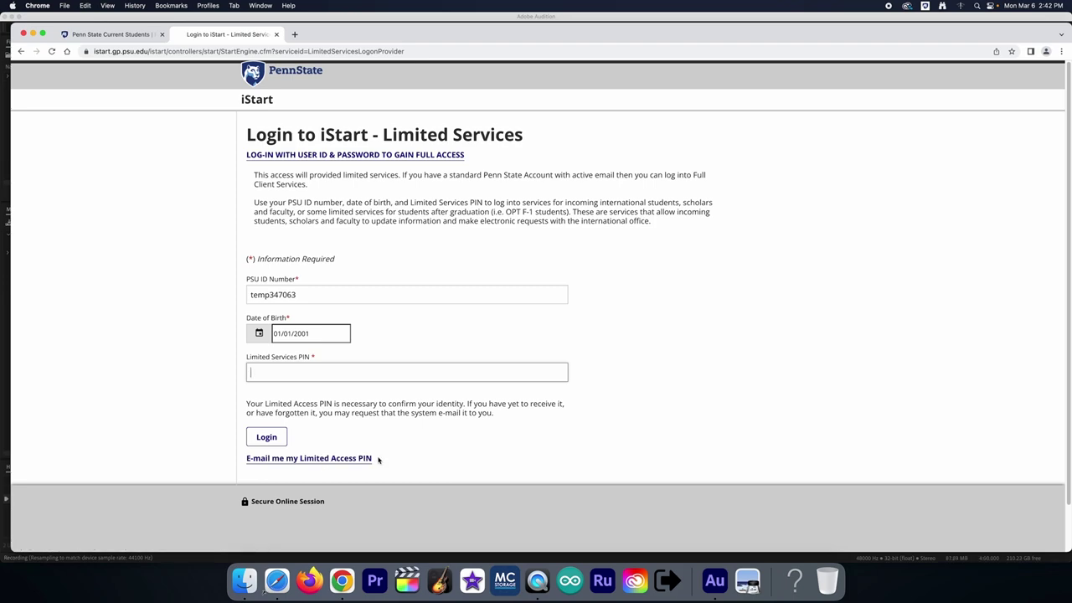
click(294, 376)
text(1234567)
key(Return)
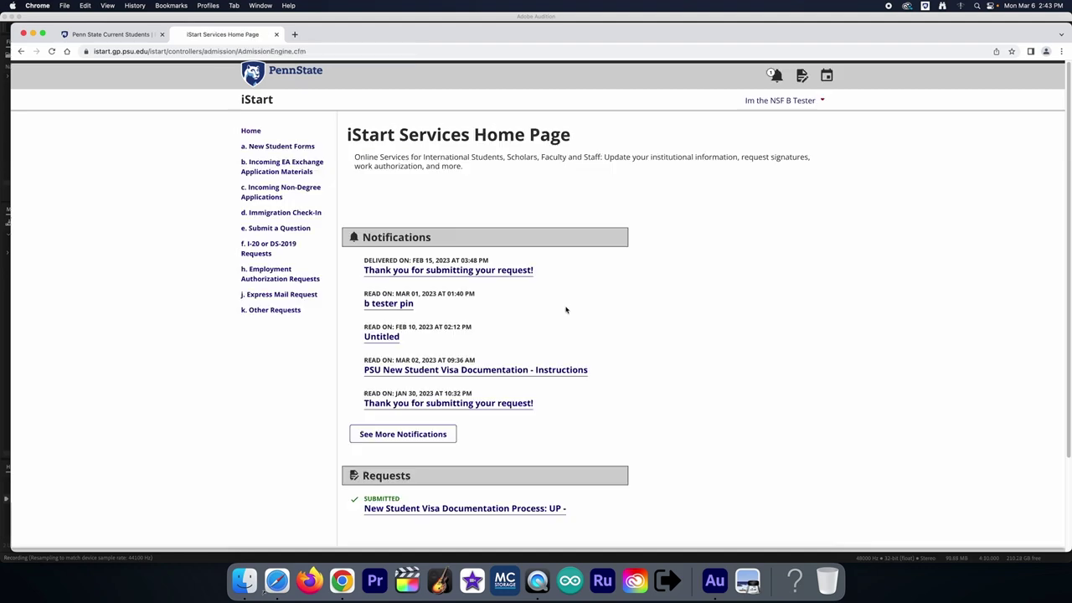
click(750, 102)
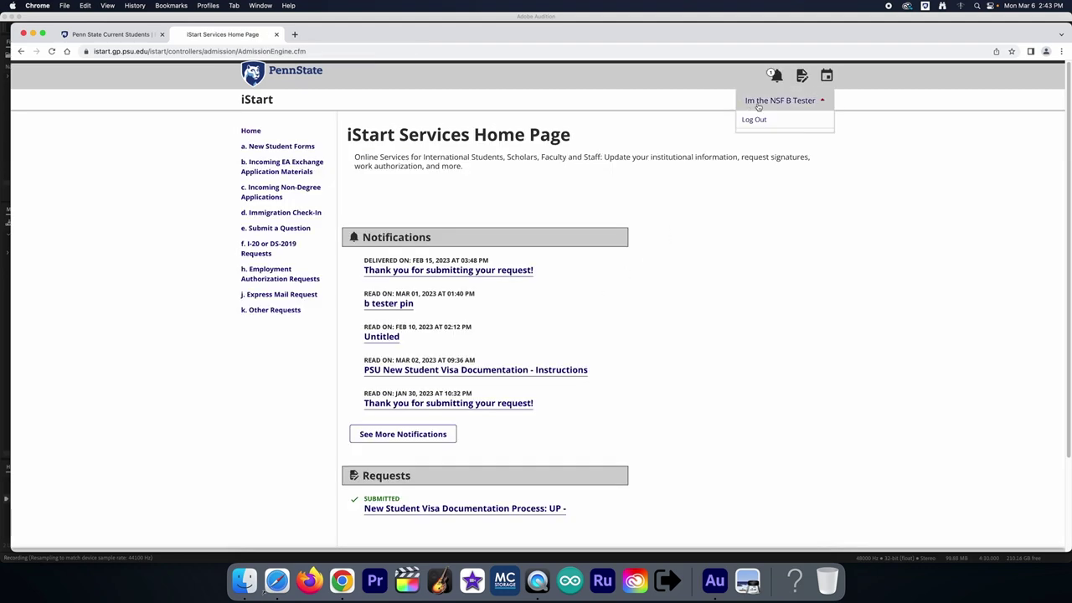
click(578, 210)
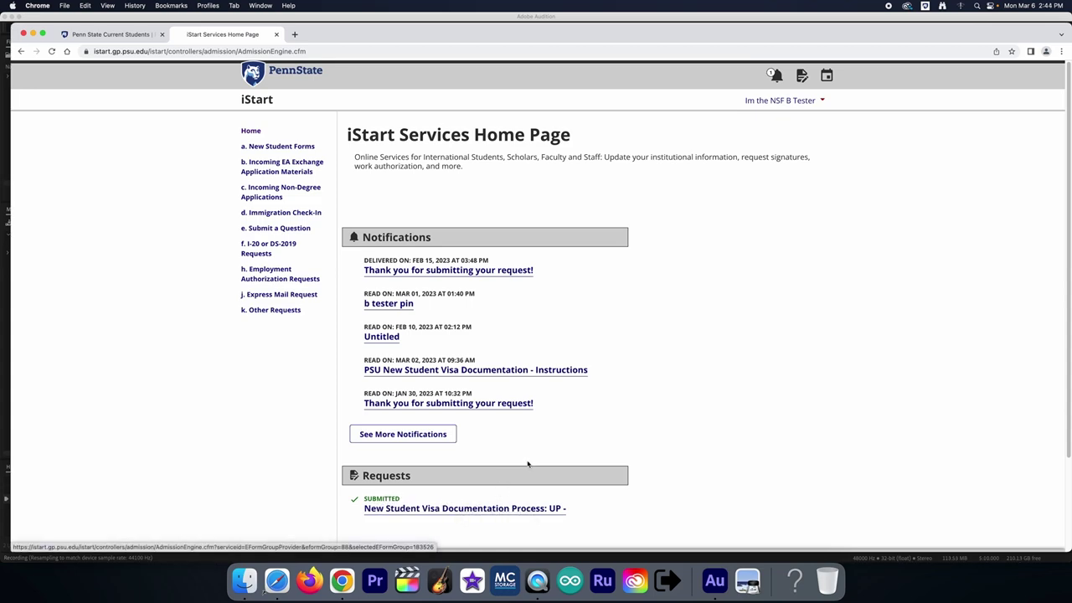
Step: Open the submitted visa documentation request and collapse, then re-expand, Immigration Documentation
click(495, 509)
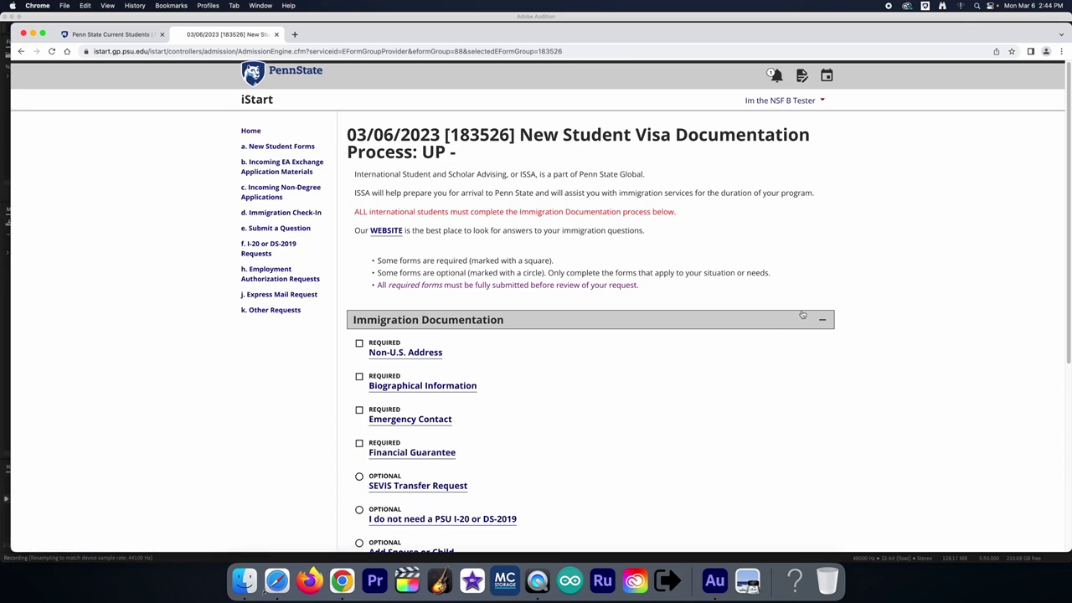
click(825, 320)
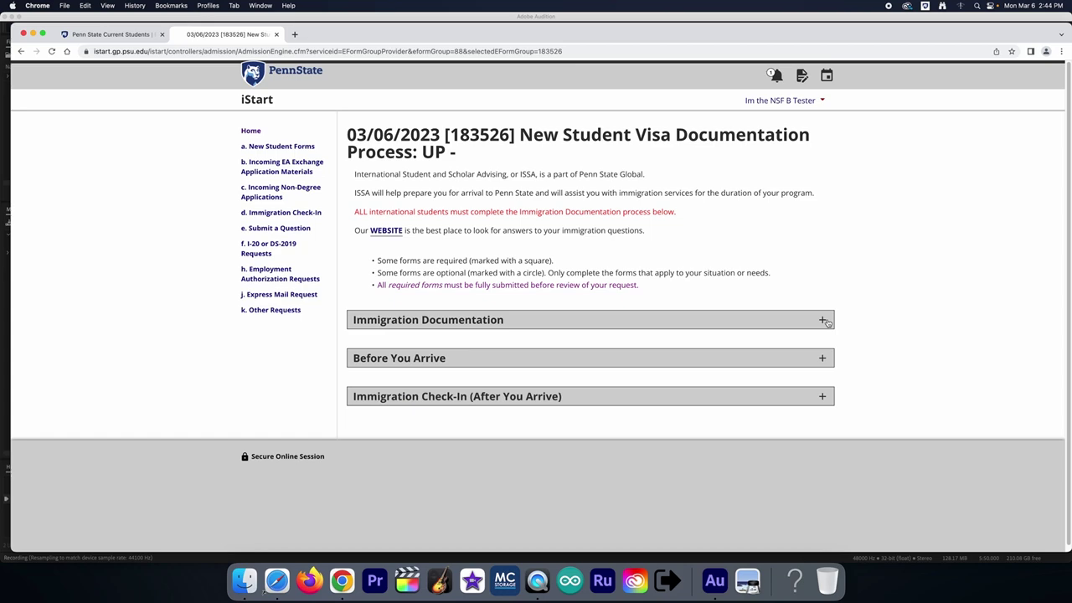
click(825, 321)
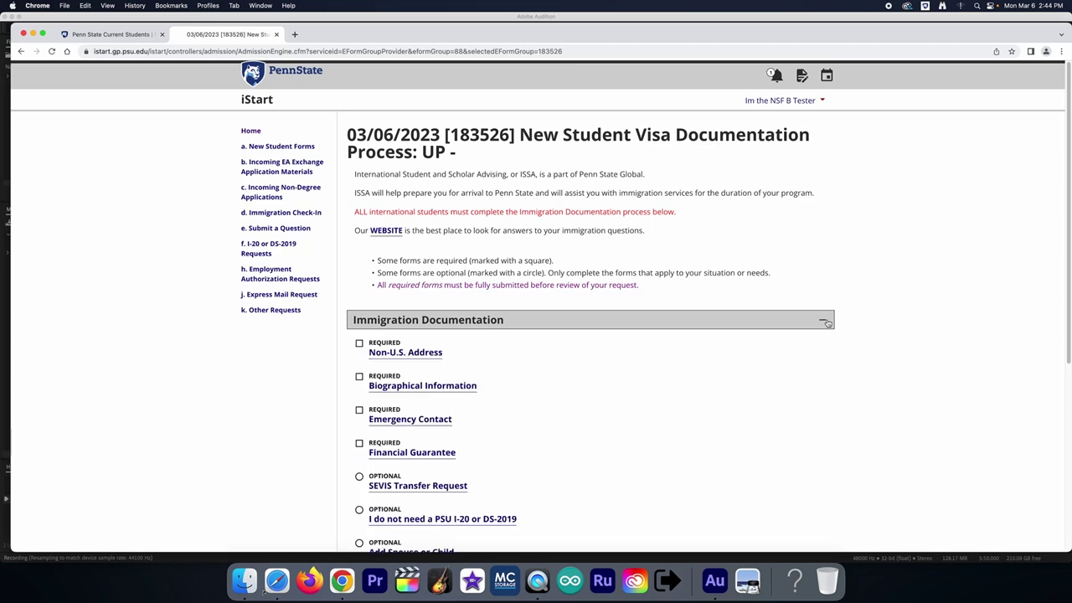
Step: View the New Student Forms tasks, then return and scroll down the visa request's forms list
click(282, 148)
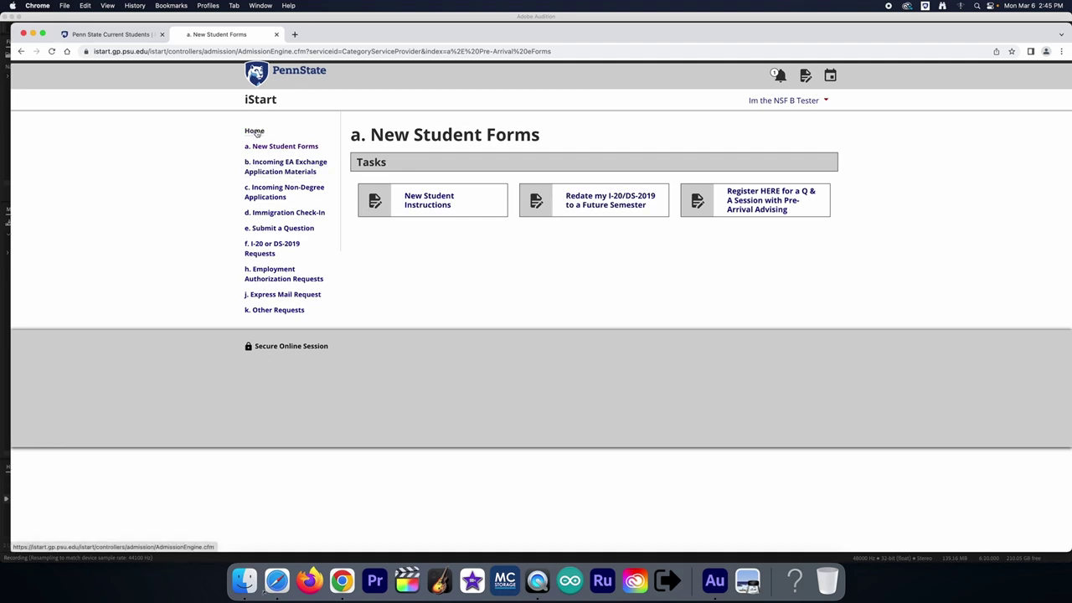
click(255, 133)
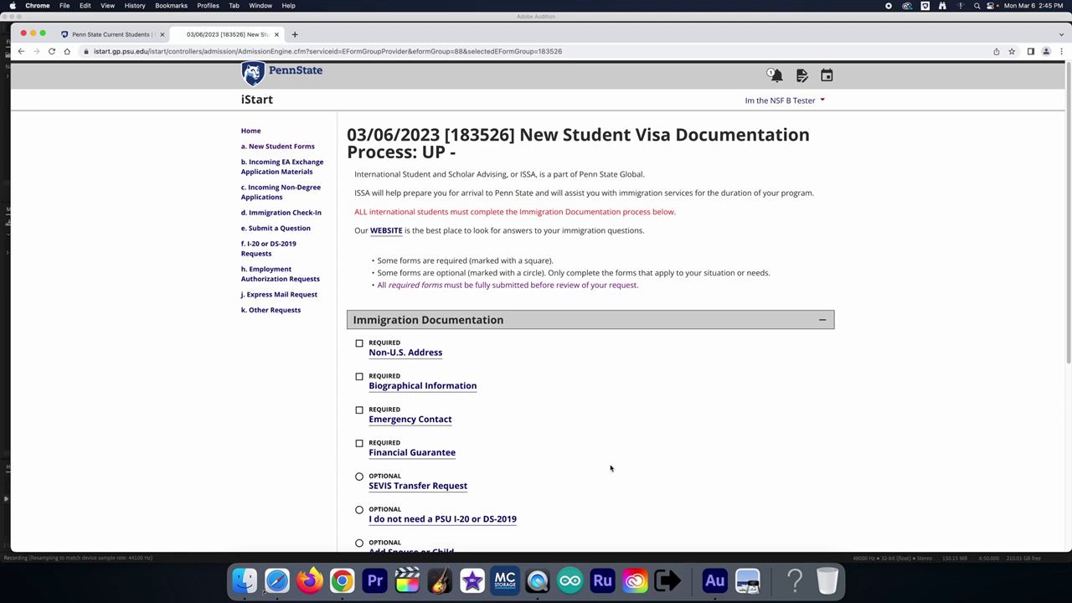
scroll(608, 466, down, 3)
scroll(586, 453, down, 5)
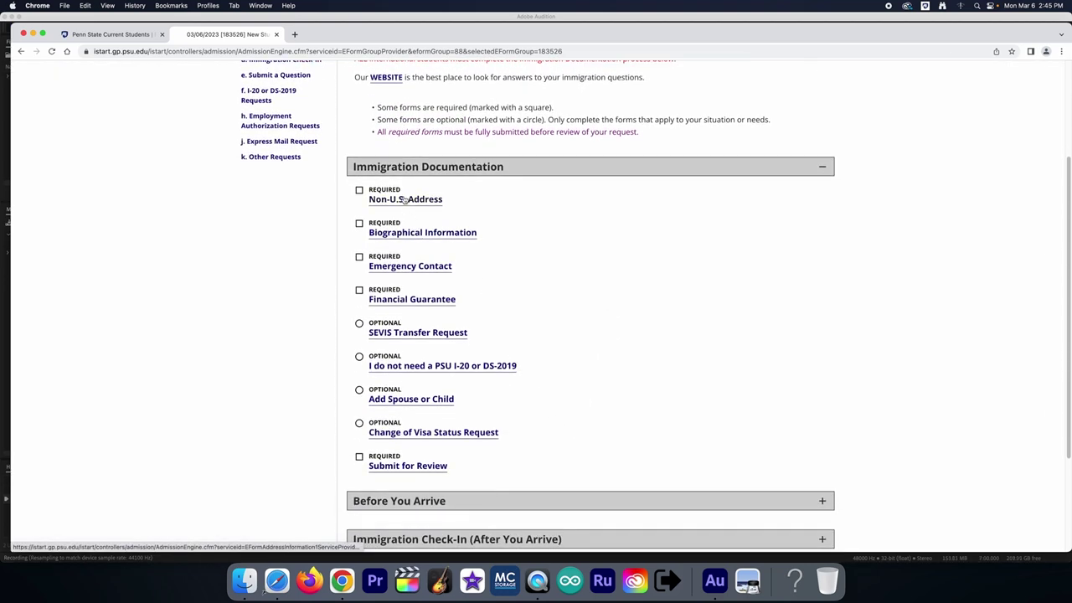
Step: On the Non-U.S. Address form, change the city to South Pole and enter the personal e-mail
click(412, 200)
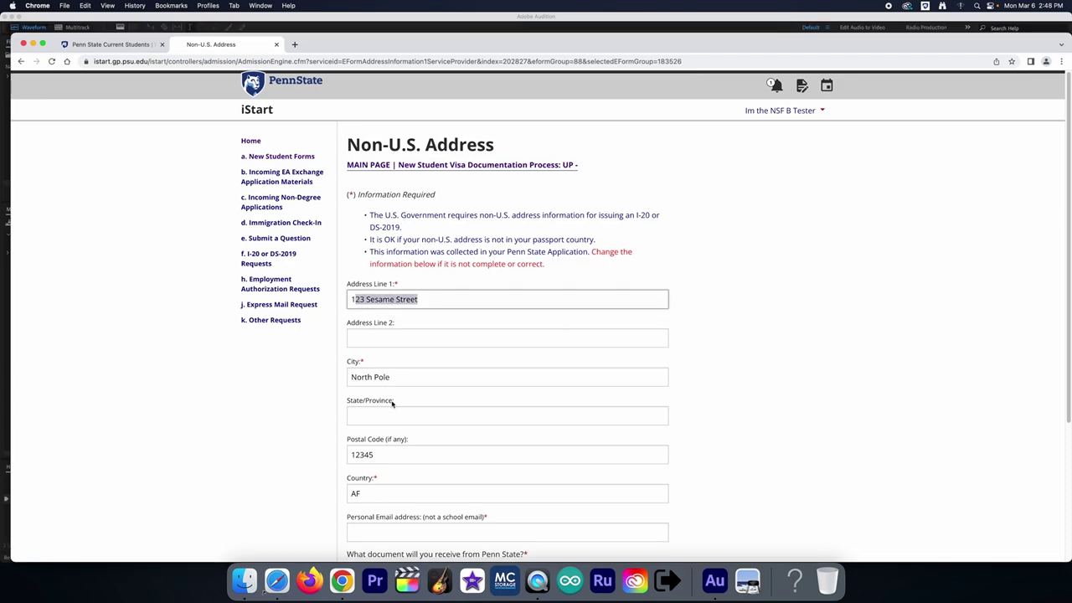
drag(374, 378, 355, 379)
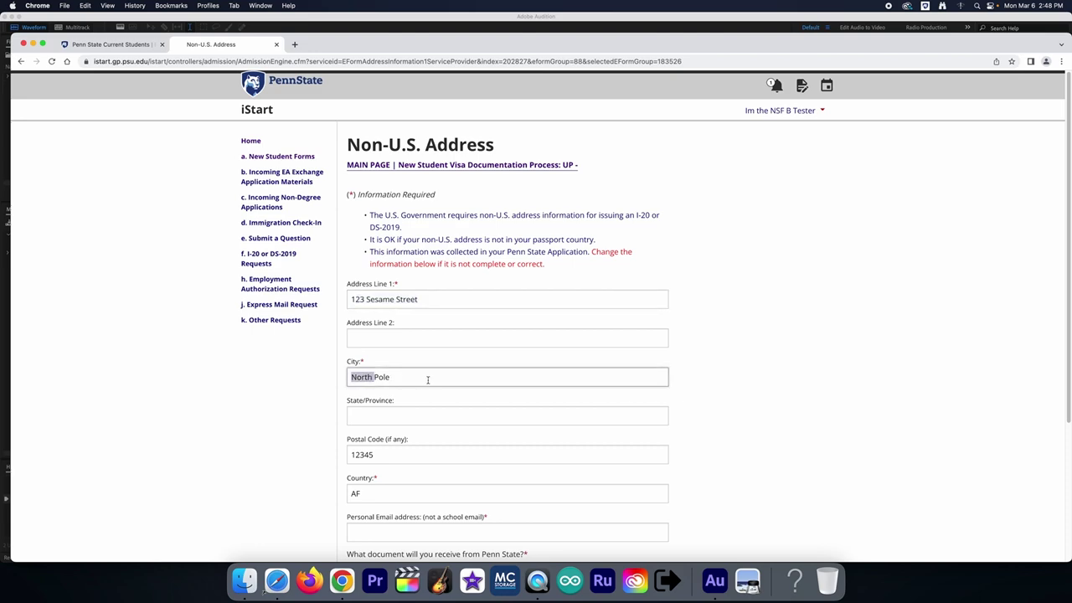
text(South)
click(430, 532)
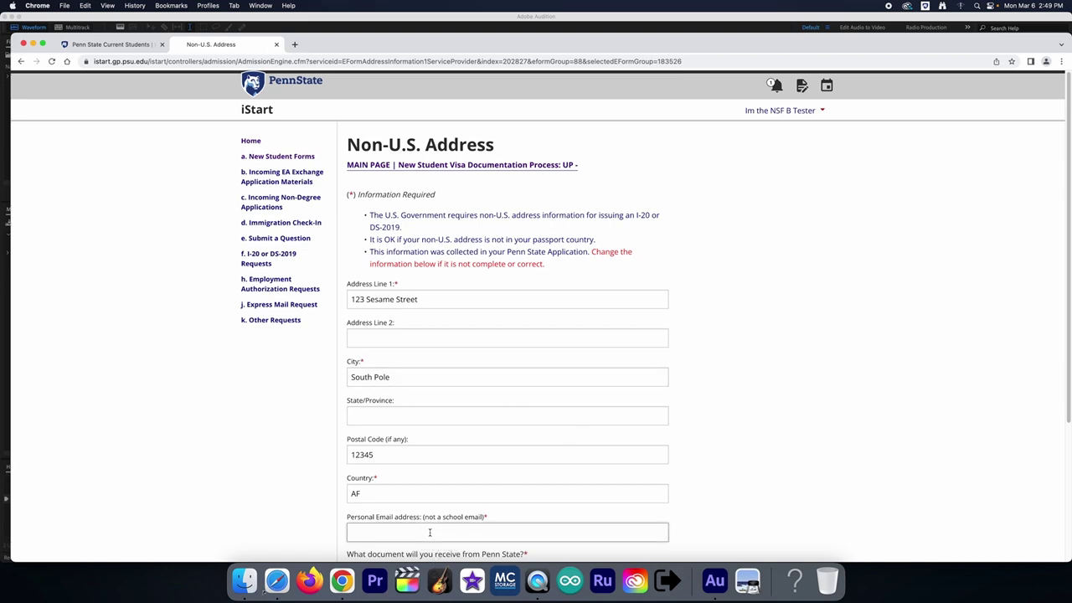
Step: Choose Form DS-2019, decline the listed address, enter a separate shipping address and submit
scroll(814, 474, down, 4)
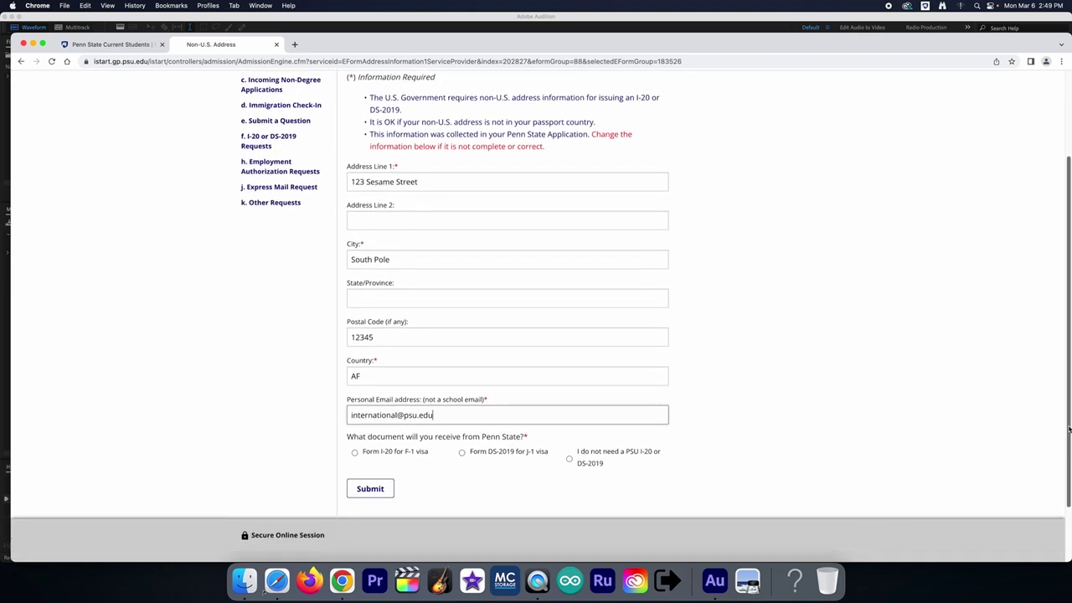
click(461, 417)
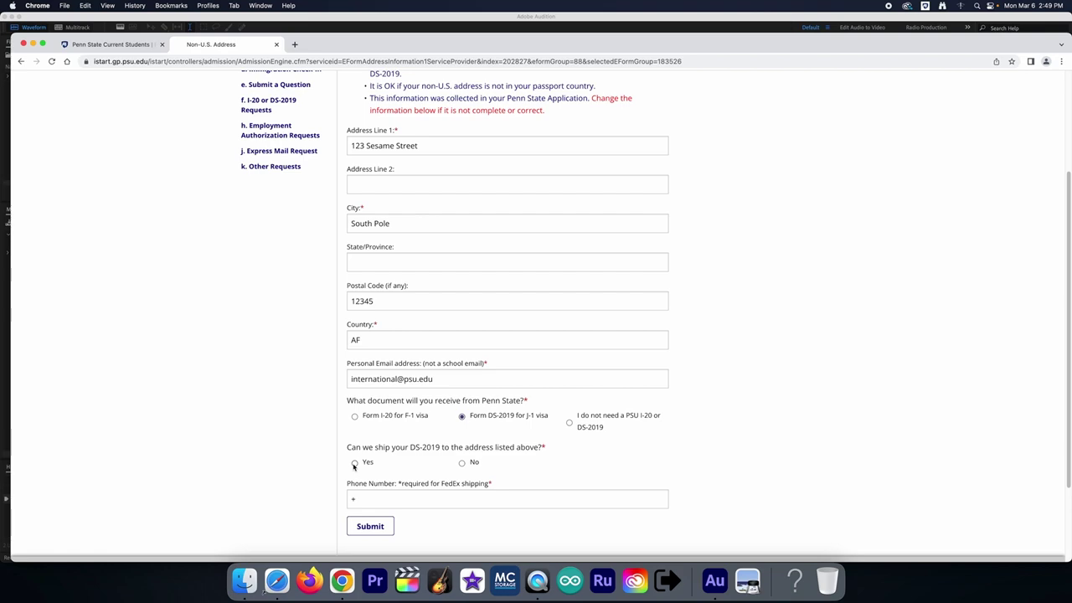
click(461, 463)
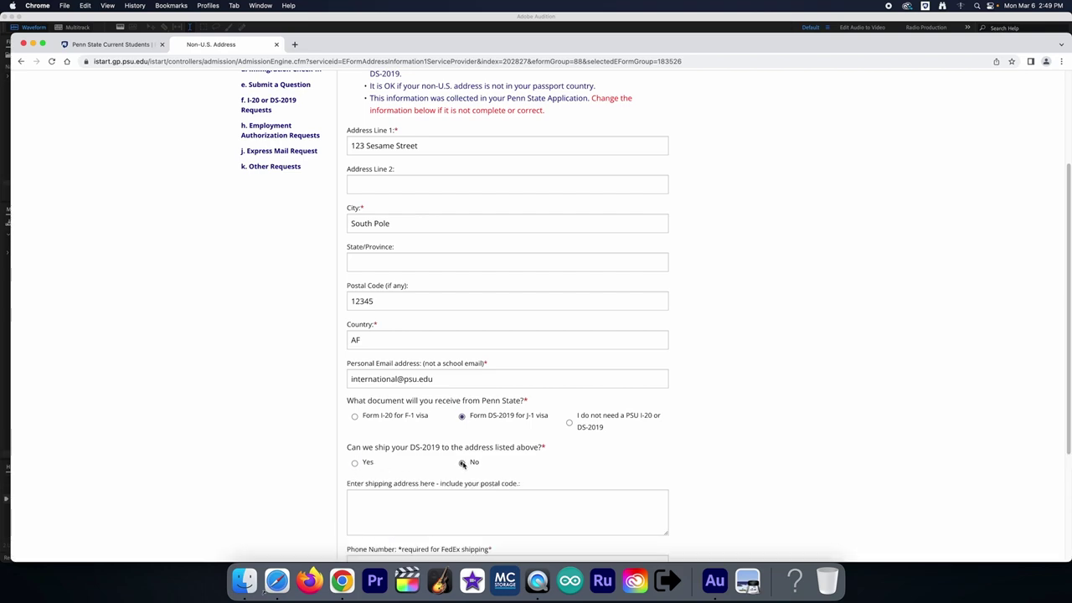
click(451, 500)
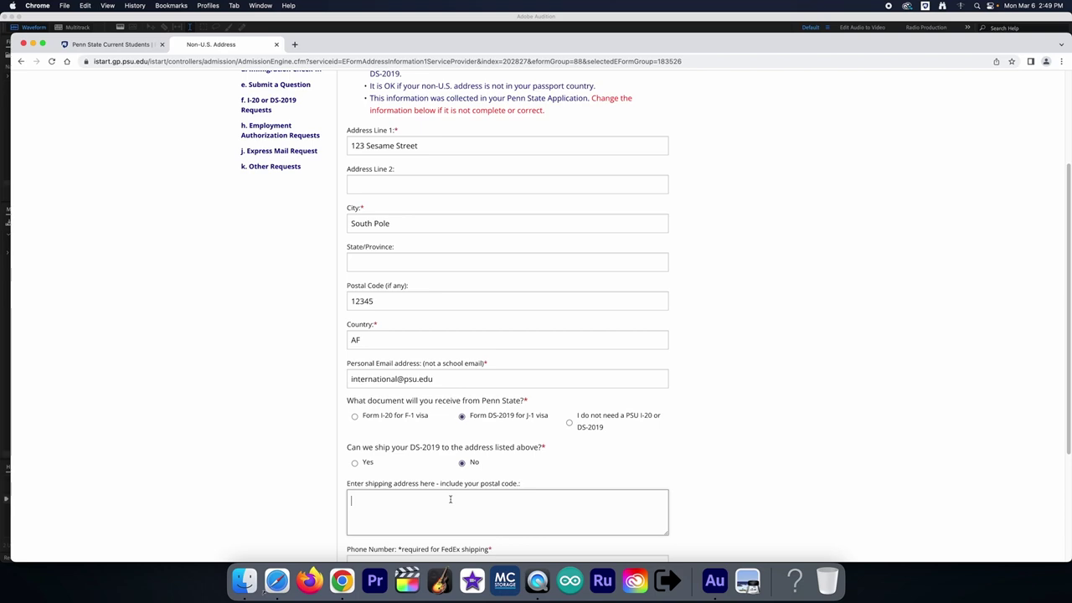
text(another address)
scroll(526, 497, up, 1)
scroll(529, 497, down, 5)
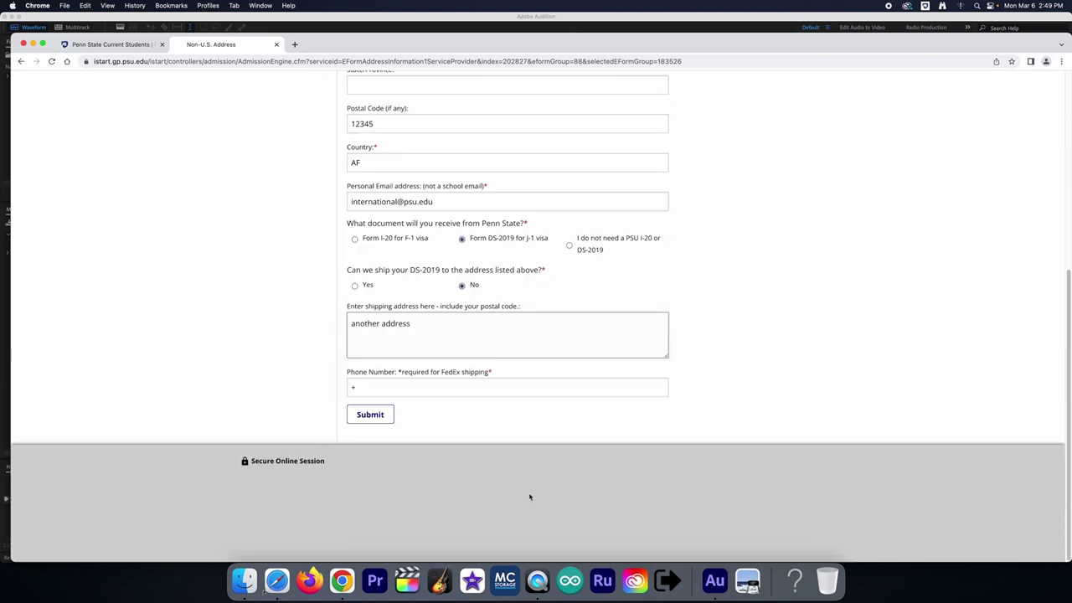
click(379, 416)
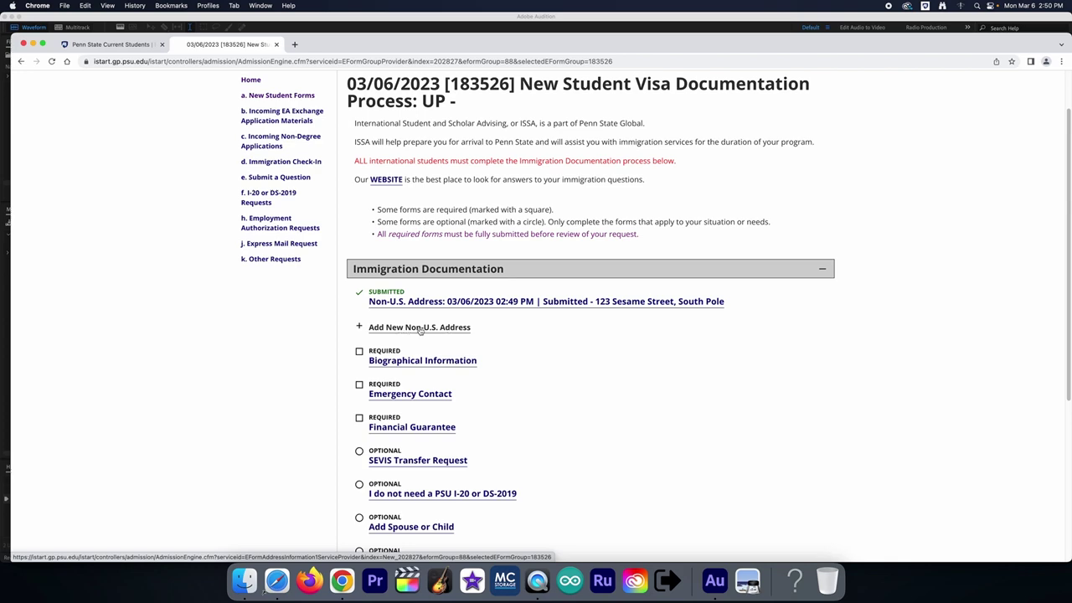
Step: In Biographical Information, enter the passport surname and given names, with Albania as passport country
click(435, 363)
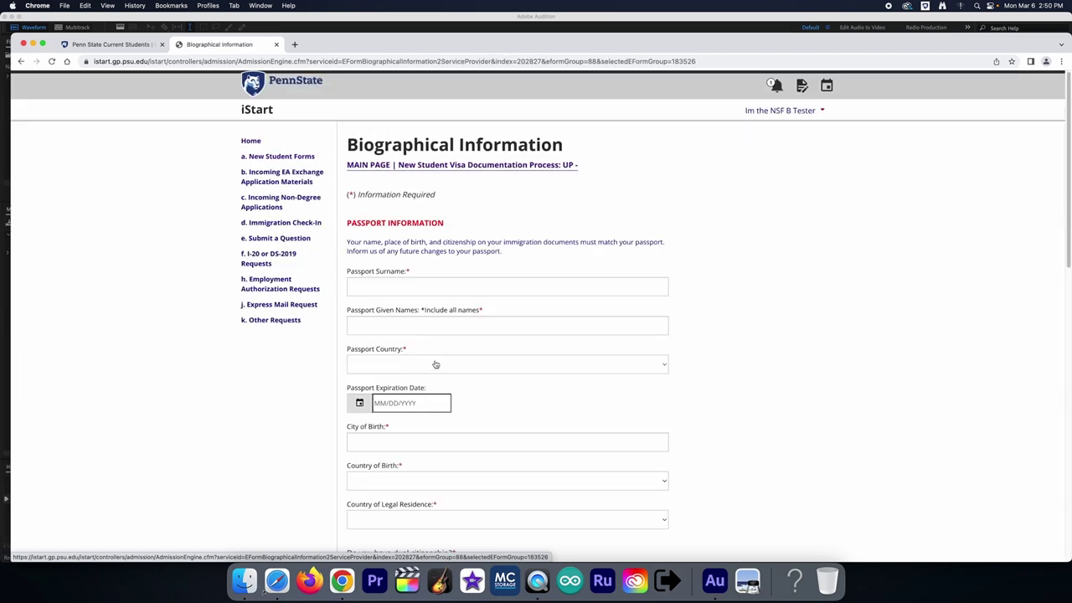
click(420, 291)
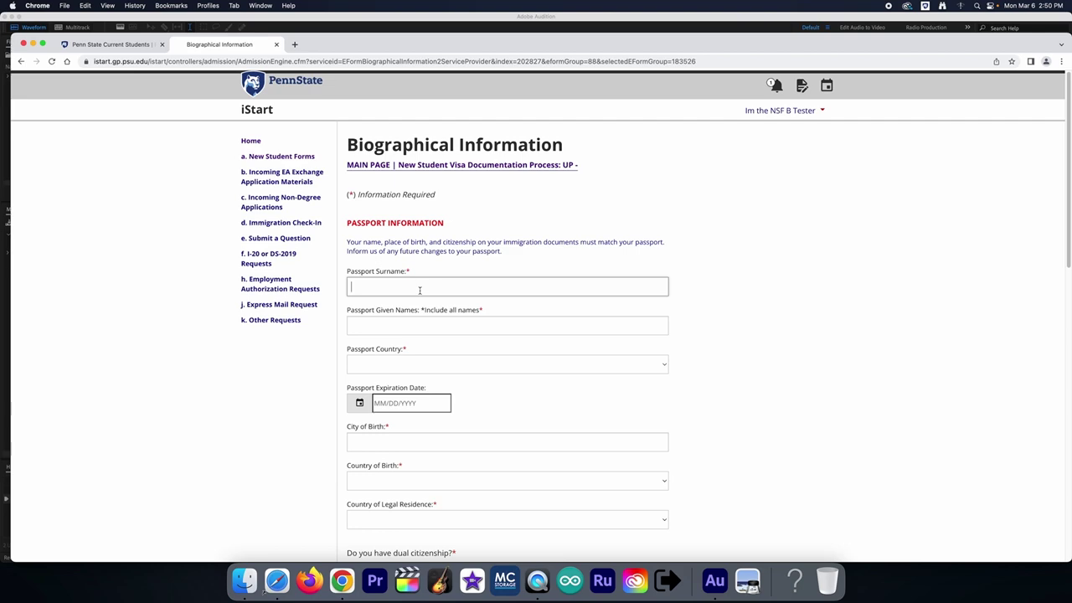
text(Last Name)
key(Tab)
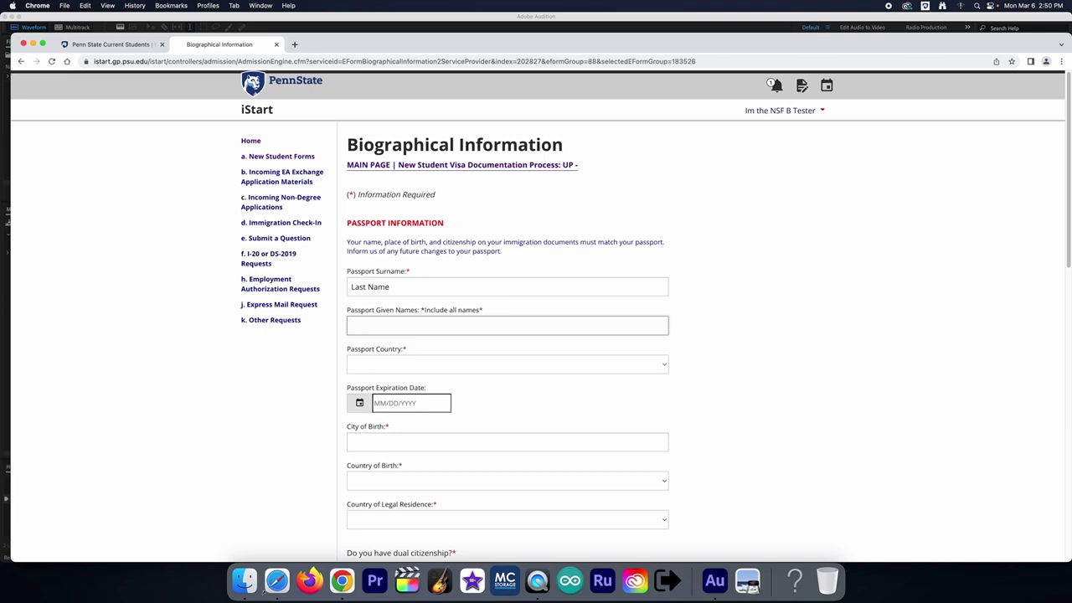
text(Nicole Middle Name S)
click(664, 369)
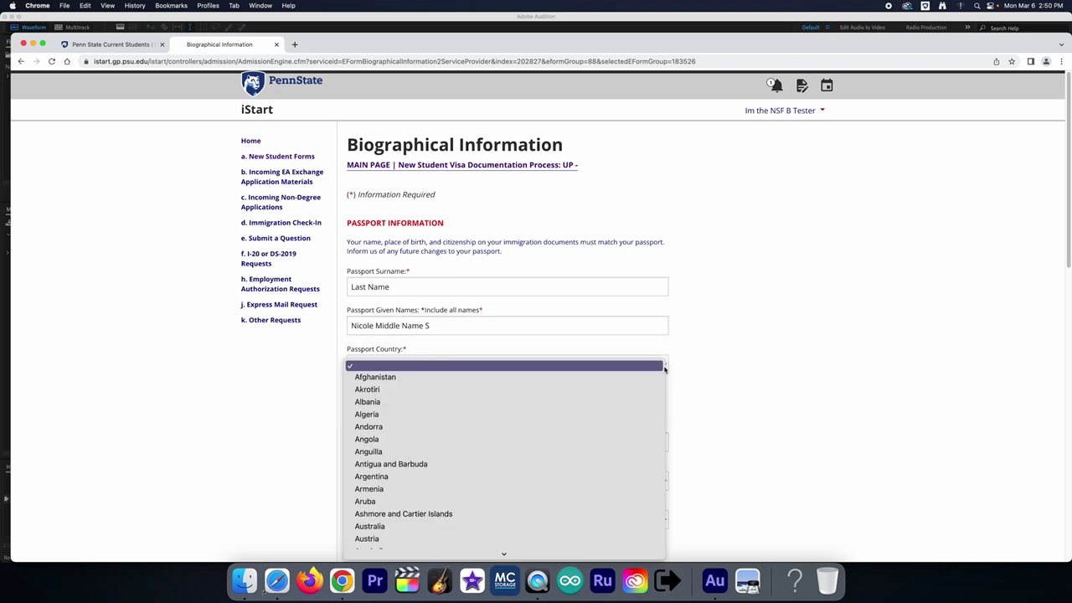
click(487, 408)
Step: Set passport expiry to 03/09/2023, birth city State College, and Albania as birth and residence country
click(434, 405)
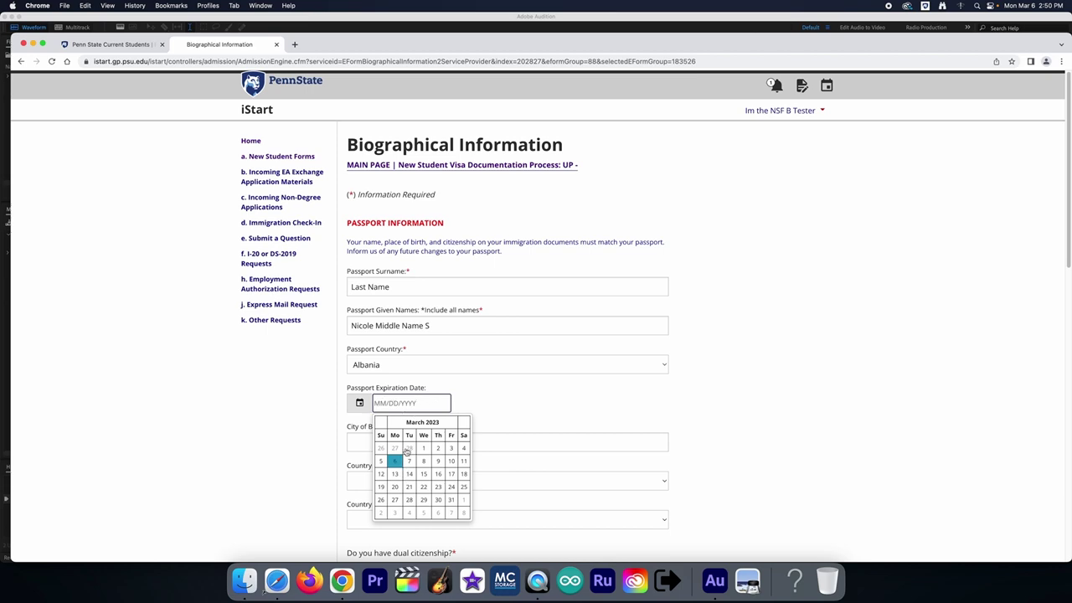
click(437, 462)
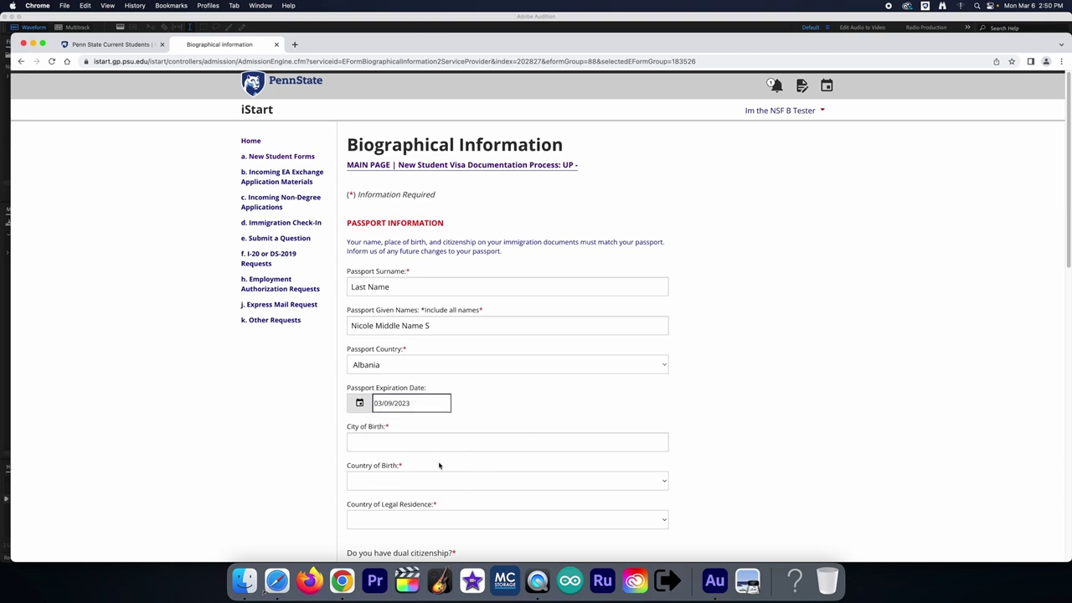
drag(417, 411, 361, 403)
click(358, 441)
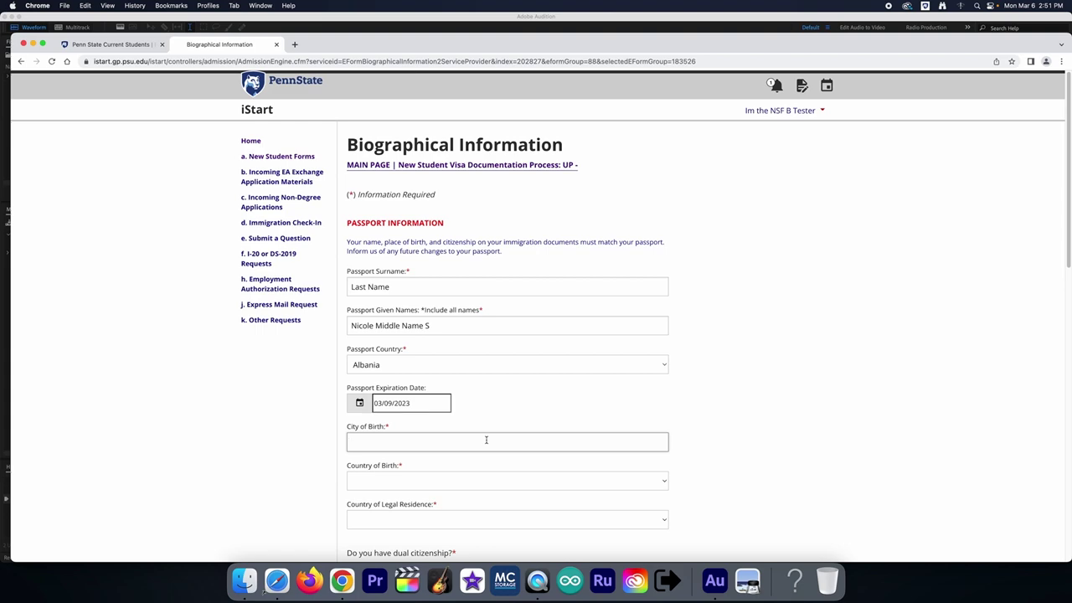
text(State College)
key(Tab)
text(al)
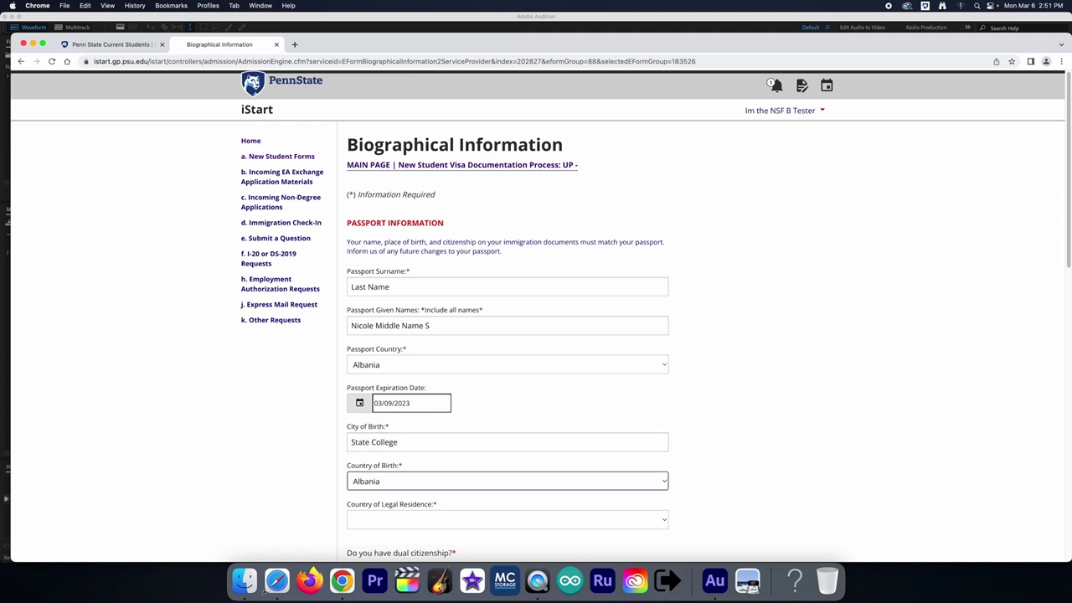
key(Tab)
text(al)
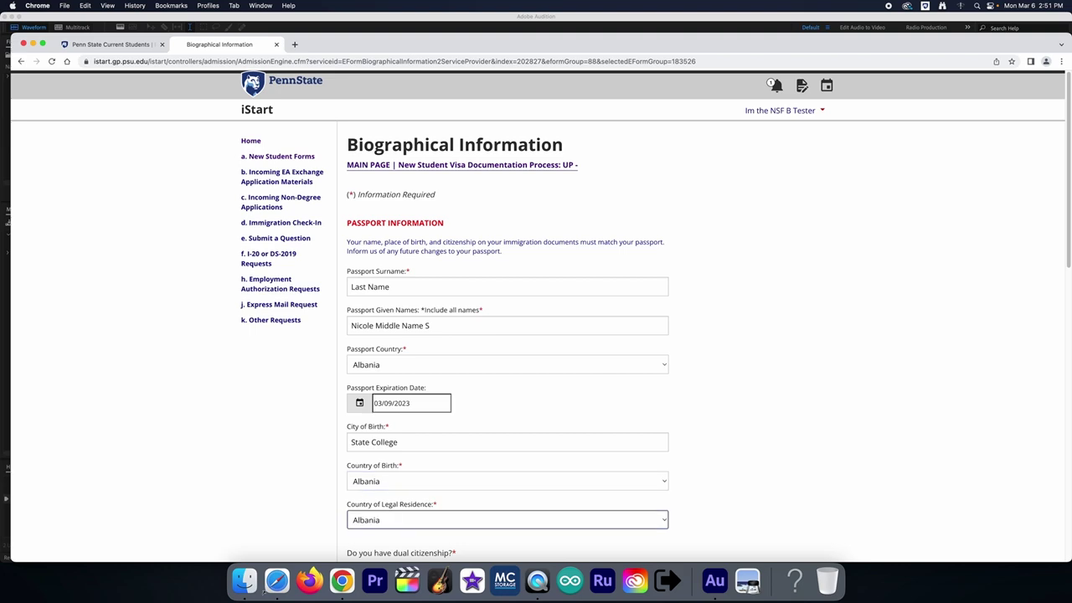
key(Tab)
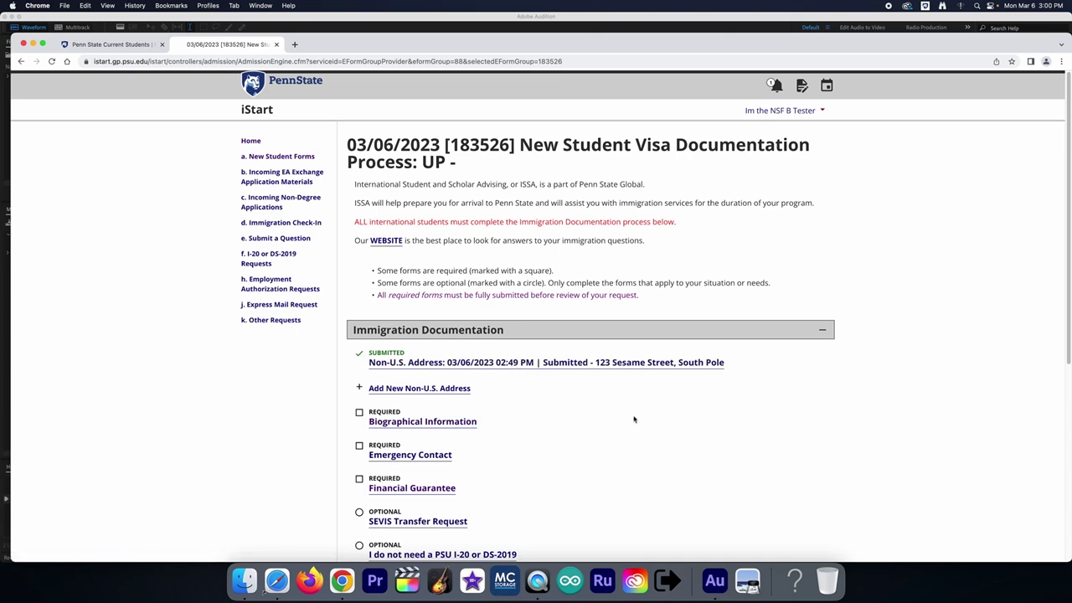
Step: Scroll down the visa documentation checklist and reload the page
scroll(634, 418, down, 2)
scroll(635, 419, down, 3)
scroll(634, 418, down, 1)
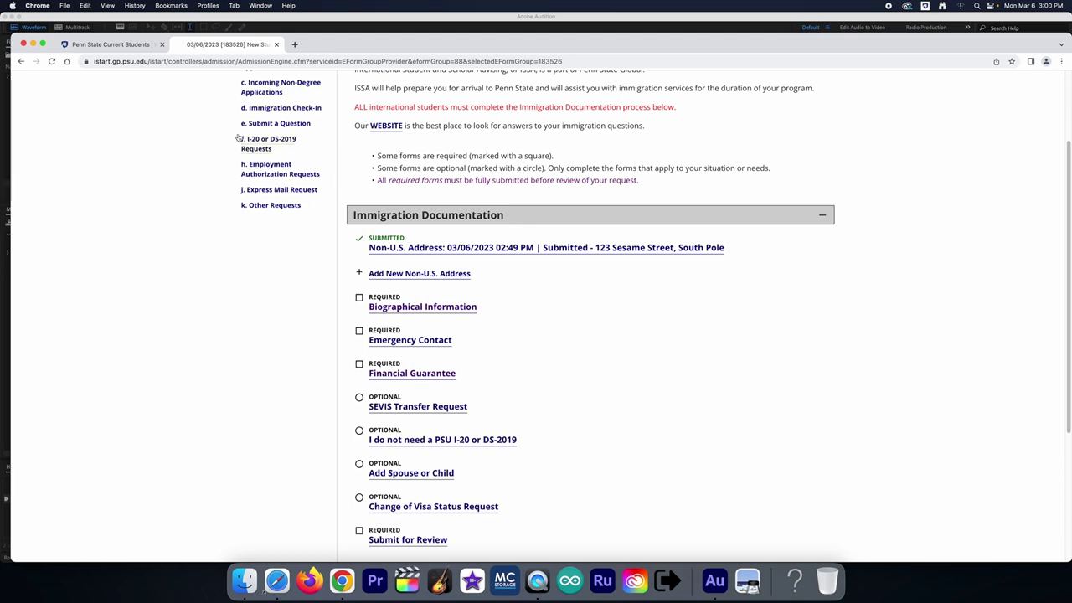
click(50, 62)
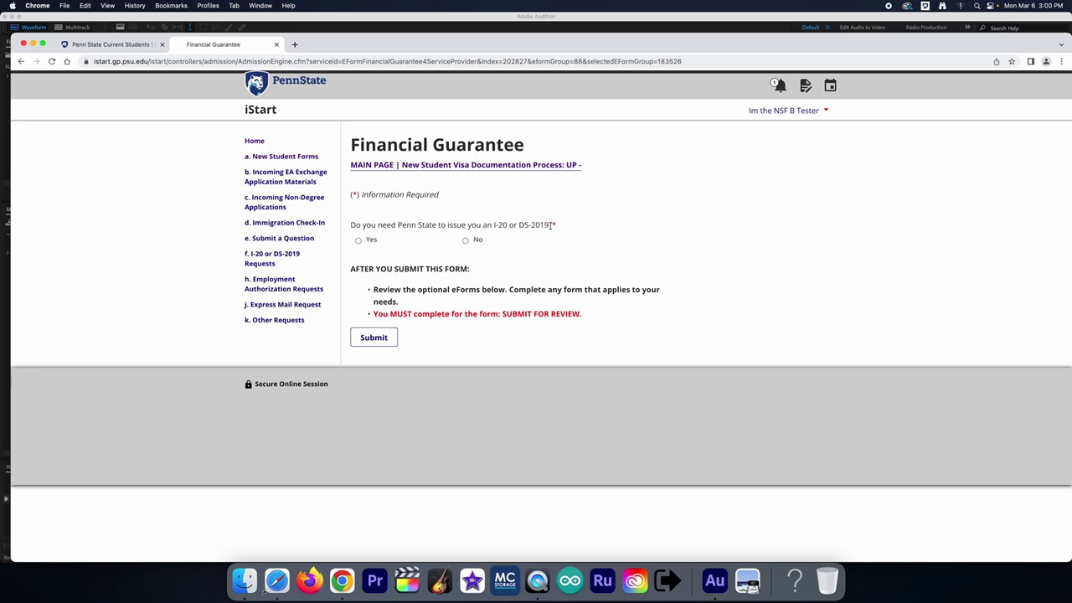
Step: Answer Yes to needing an I-20 or DS-2019 and No to summer session admission
click(465, 241)
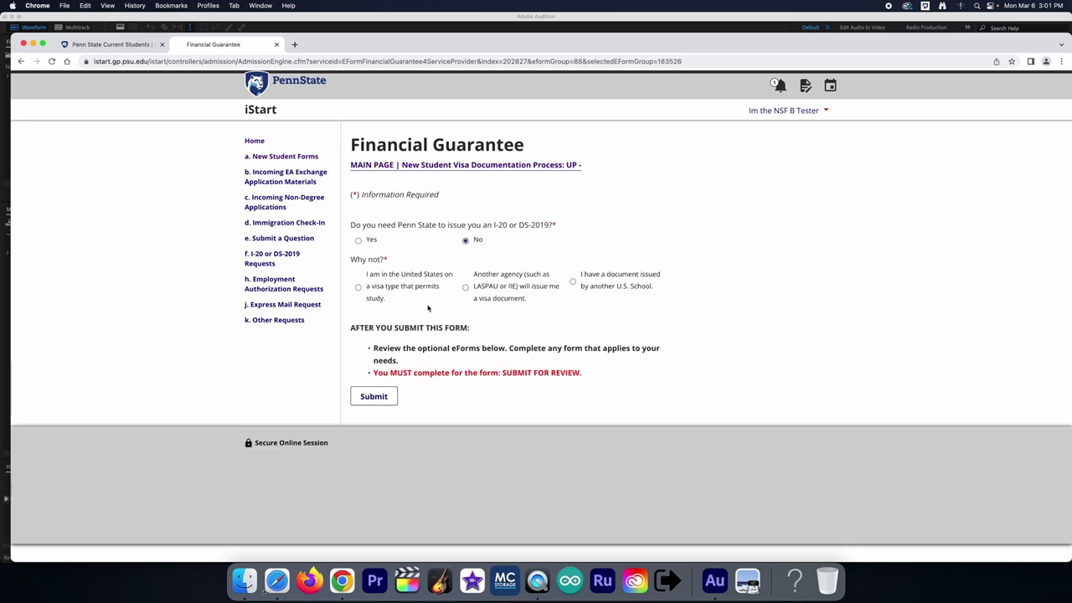
click(358, 241)
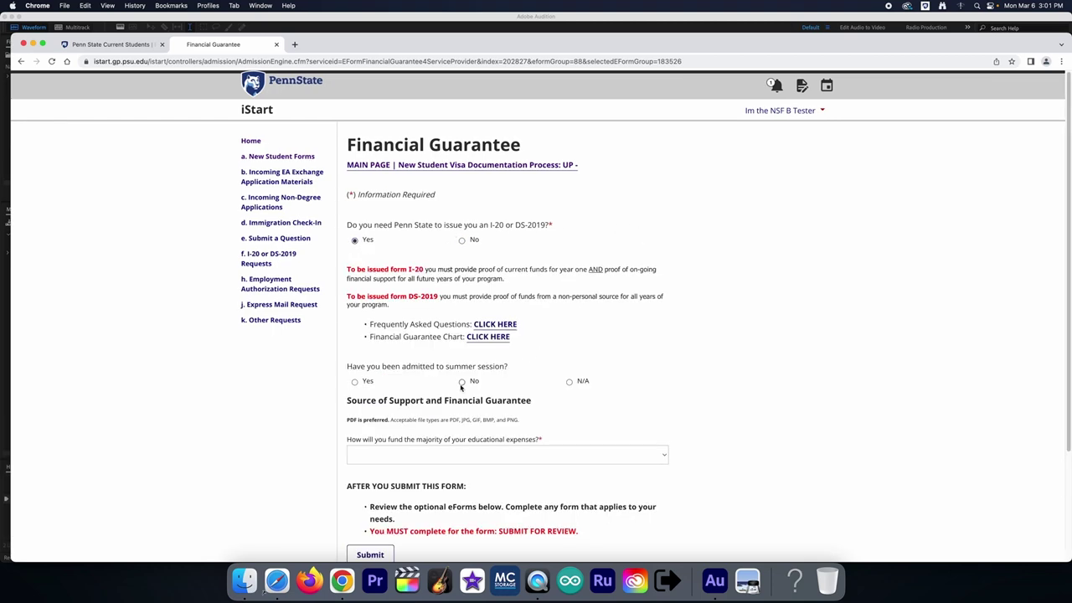
click(357, 384)
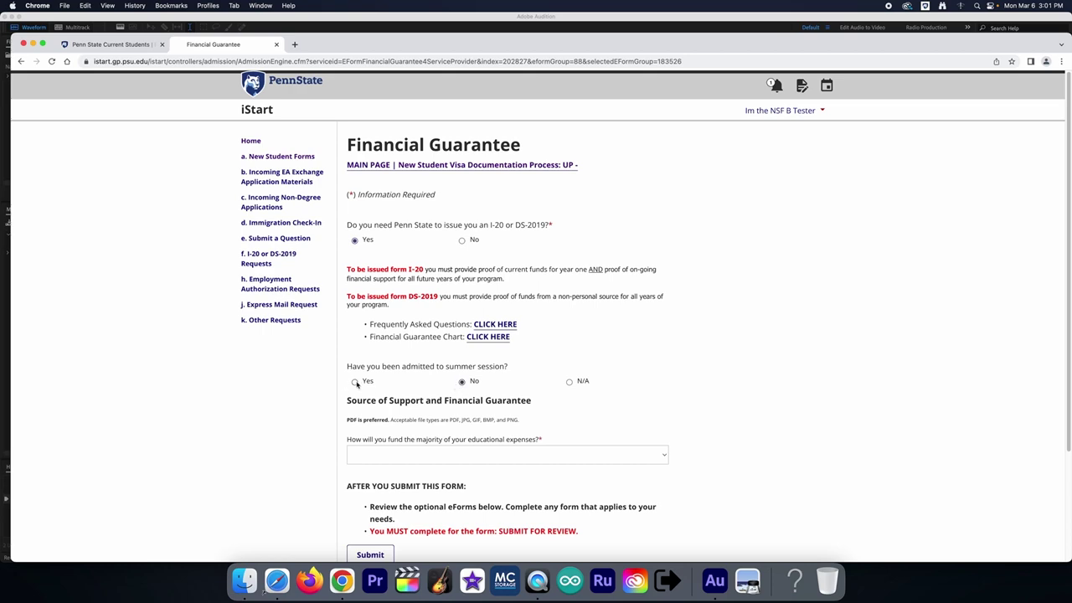
click(462, 383)
click(463, 383)
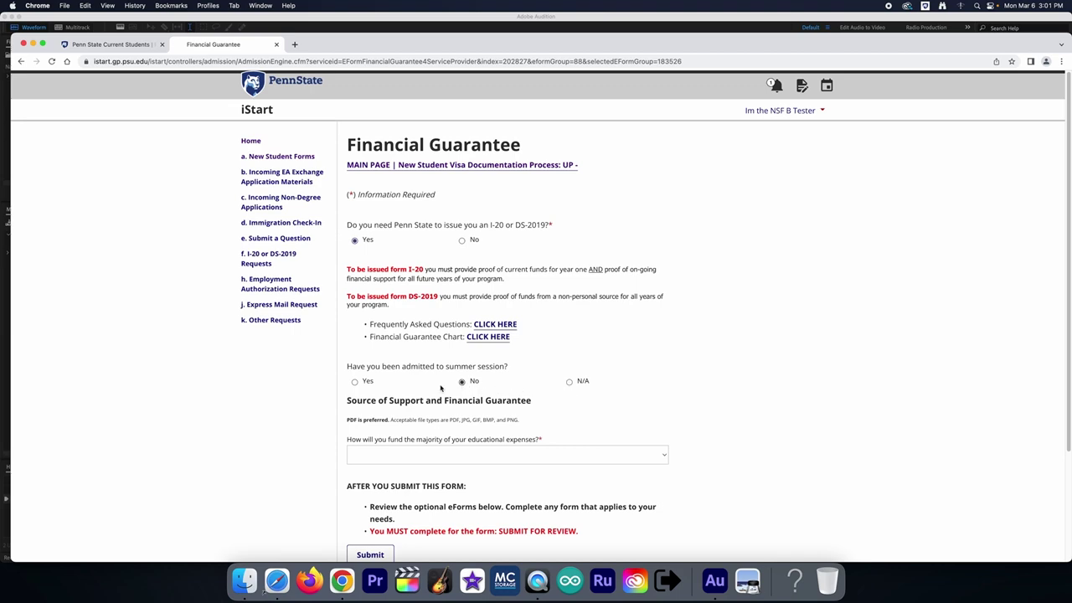
click(355, 383)
click(464, 383)
Step: Try several funding sources, settling on Educational Loan as the main source
click(608, 455)
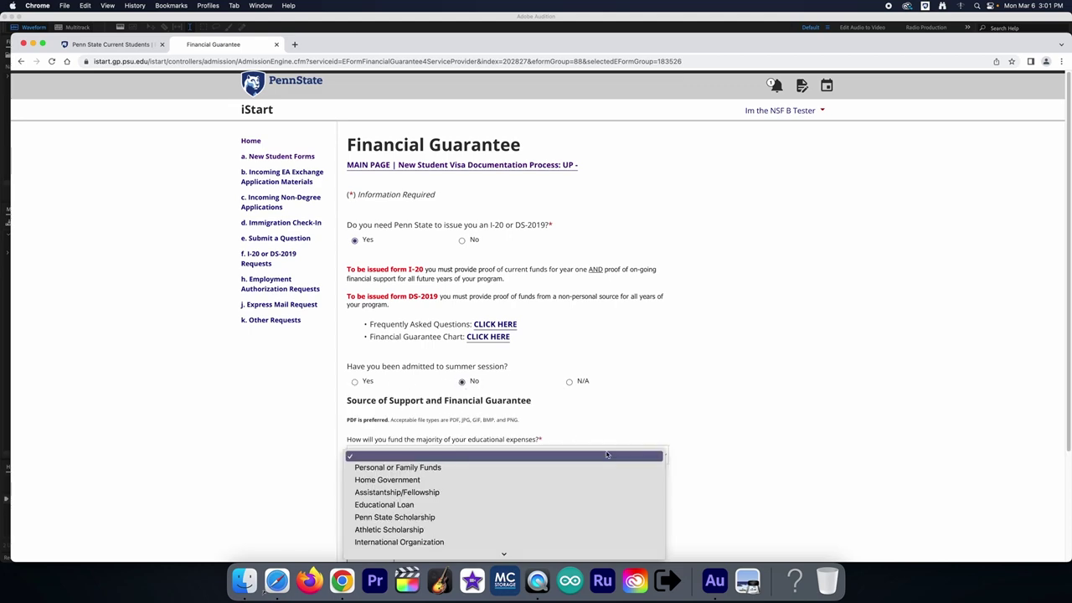
click(525, 472)
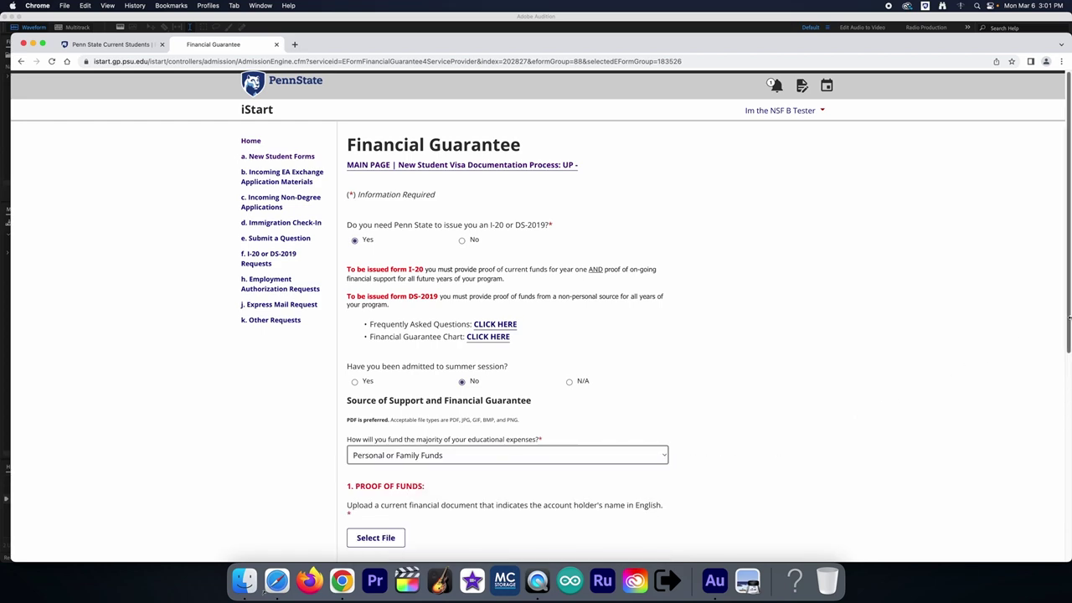
drag(1068, 326, 1064, 435)
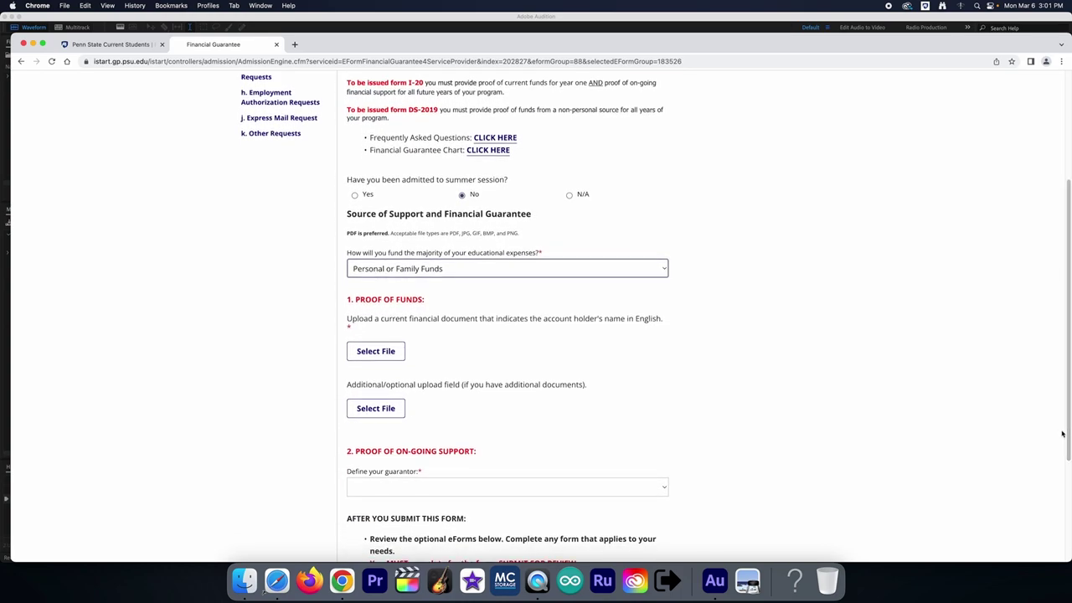
click(607, 274)
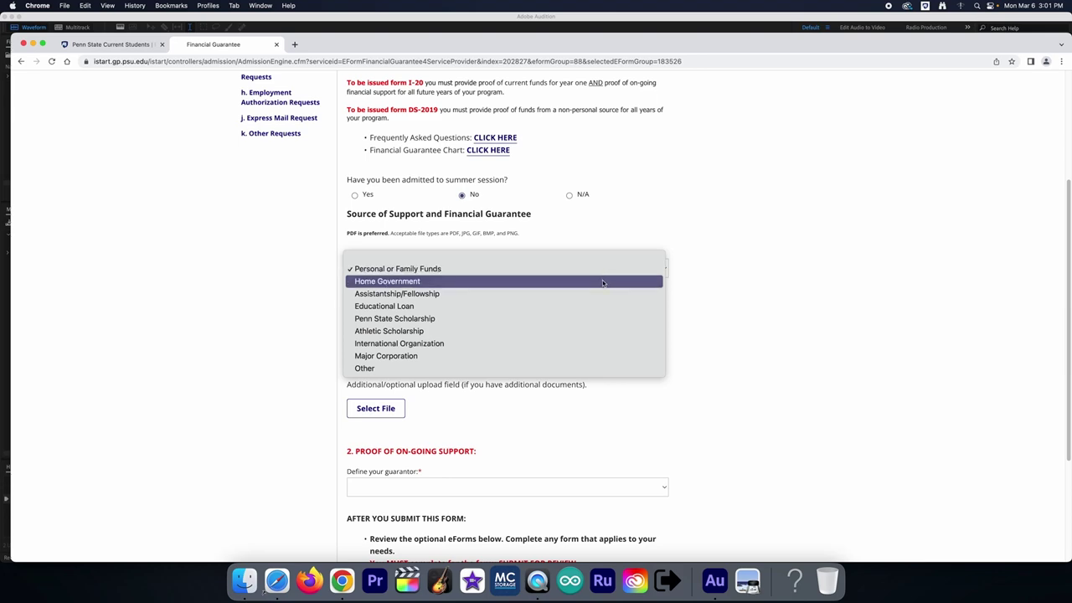
click(602, 282)
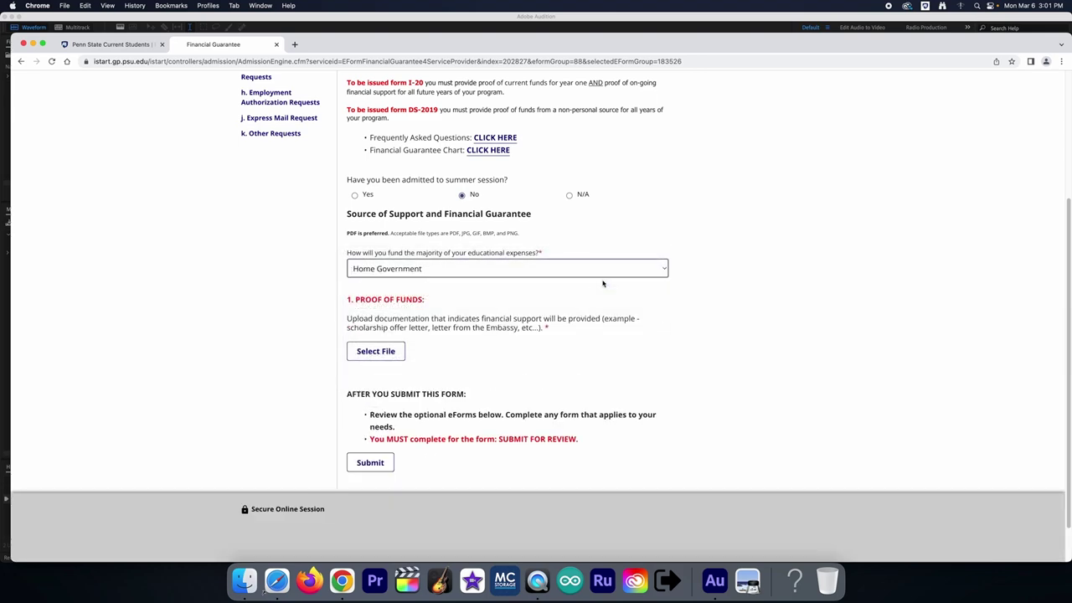
click(603, 275)
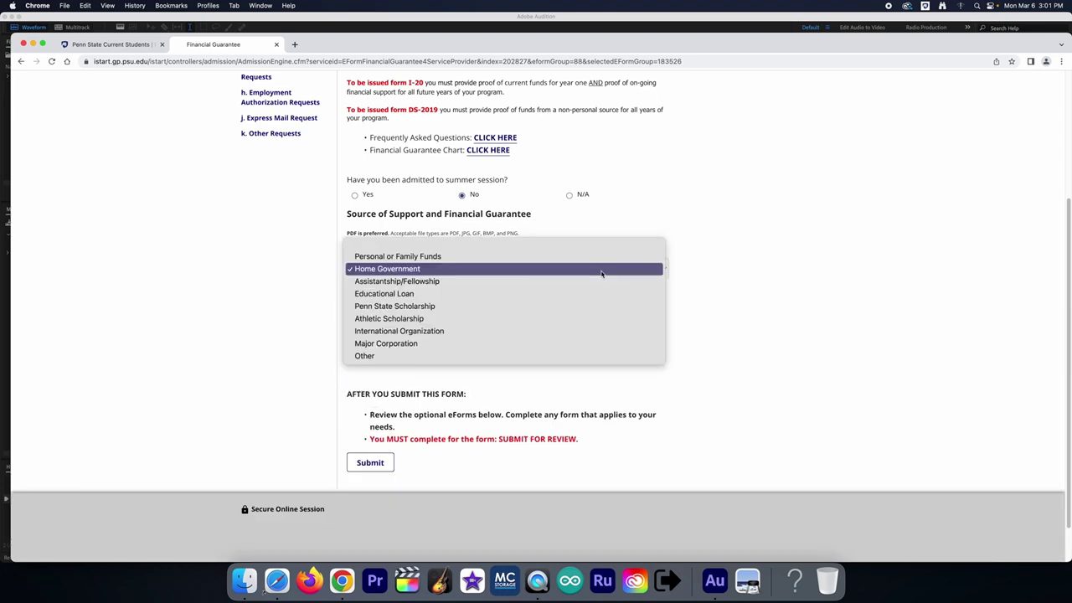
click(599, 319)
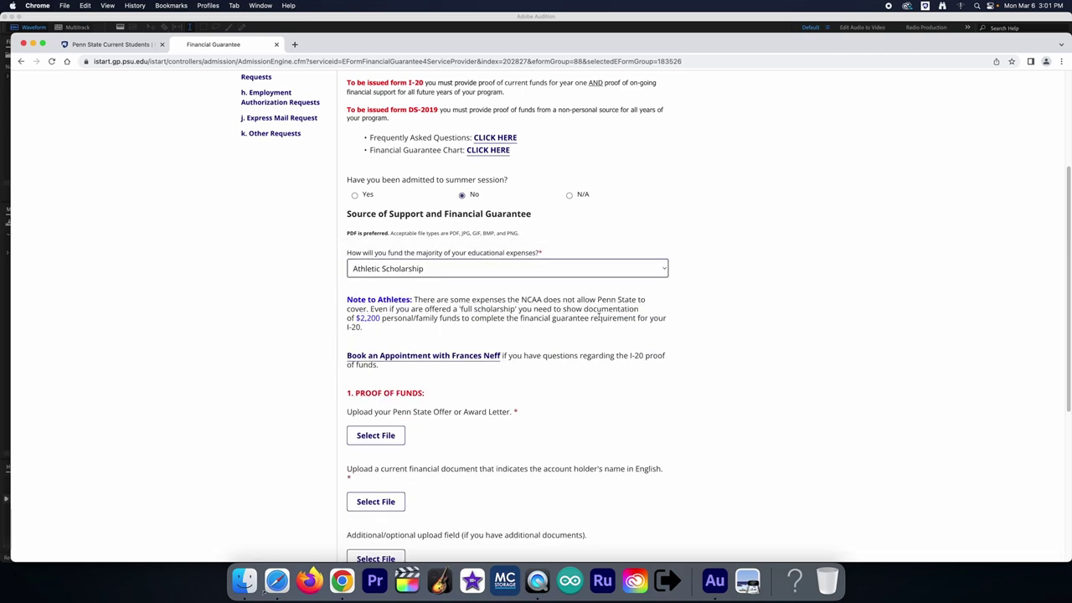
click(587, 274)
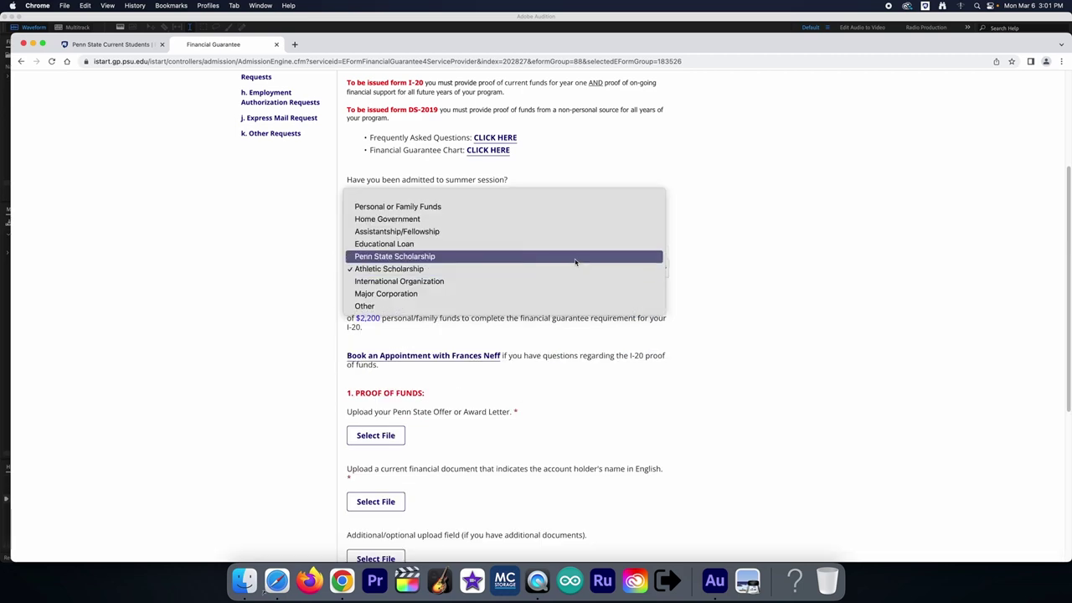
click(577, 257)
click(577, 268)
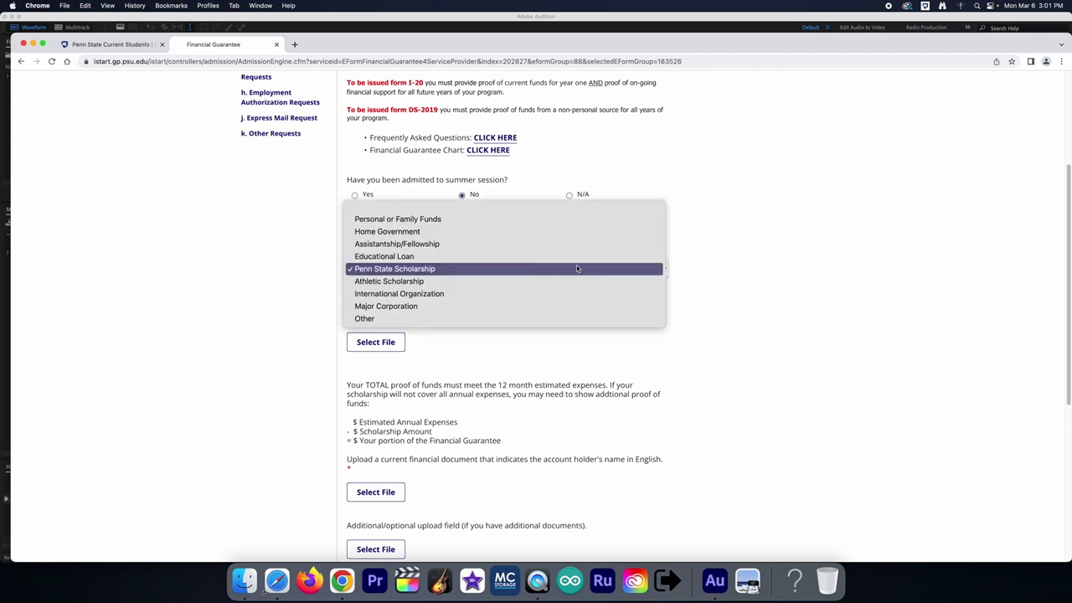
click(575, 258)
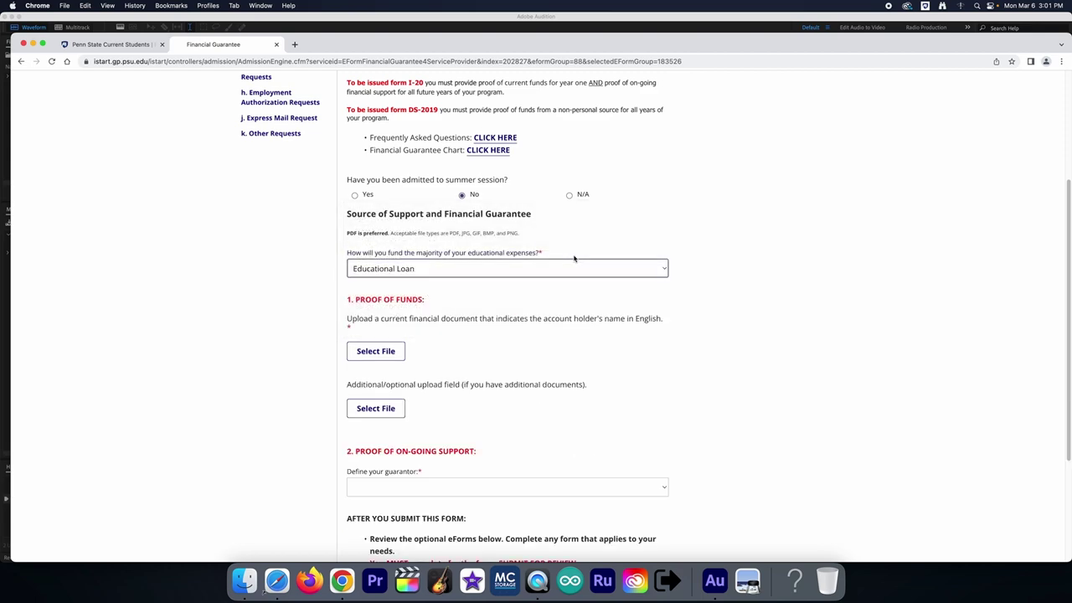
Step: Set the guarantor type to U.S. citizen or permanent resident and review the Financial Guarantee form
click(580, 487)
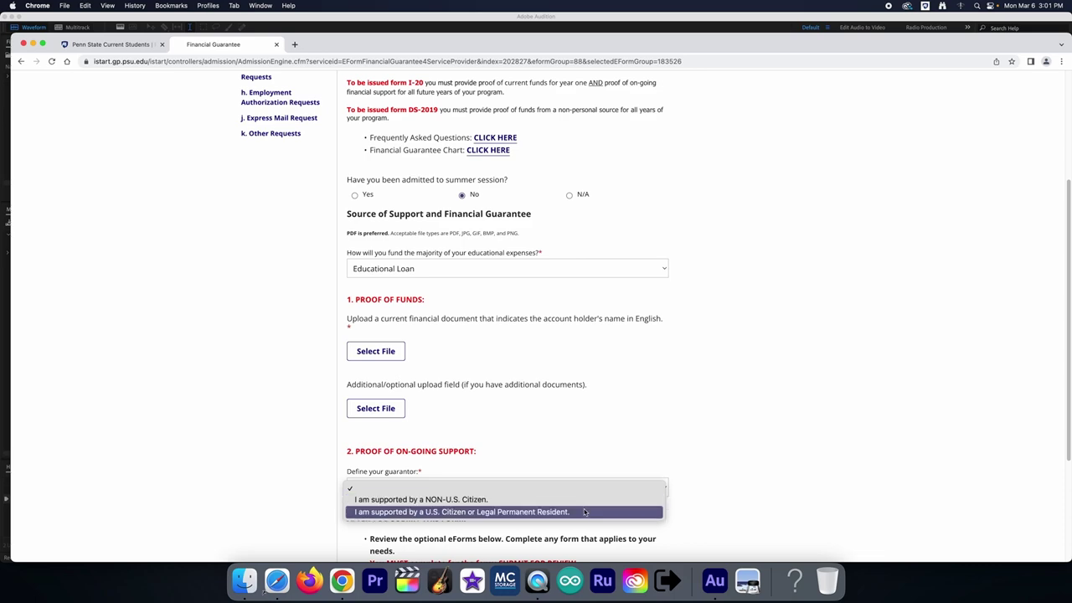
click(585, 500)
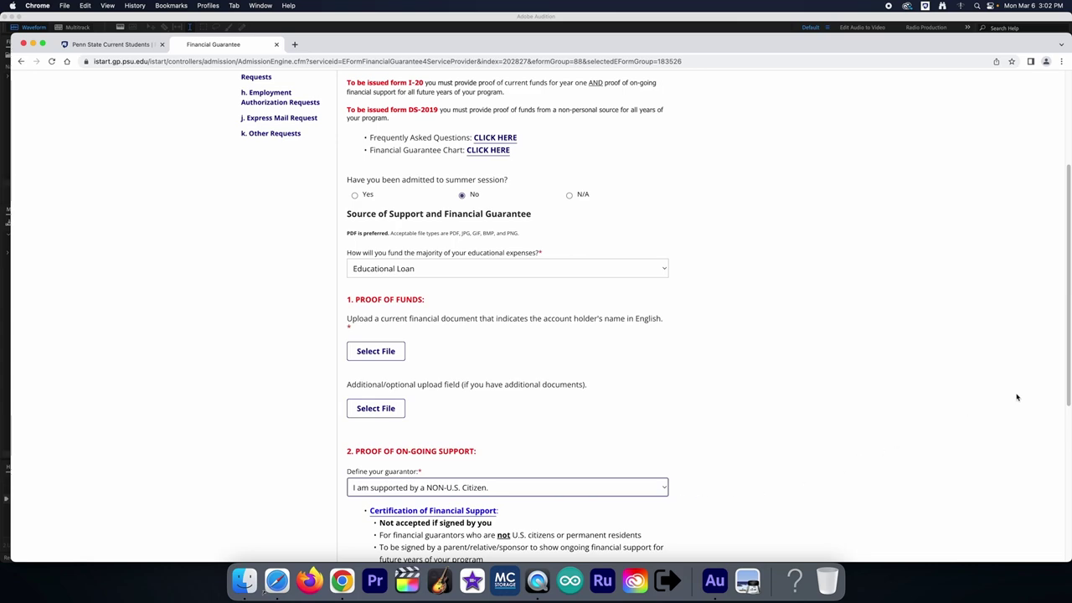
drag(1067, 382, 1068, 447)
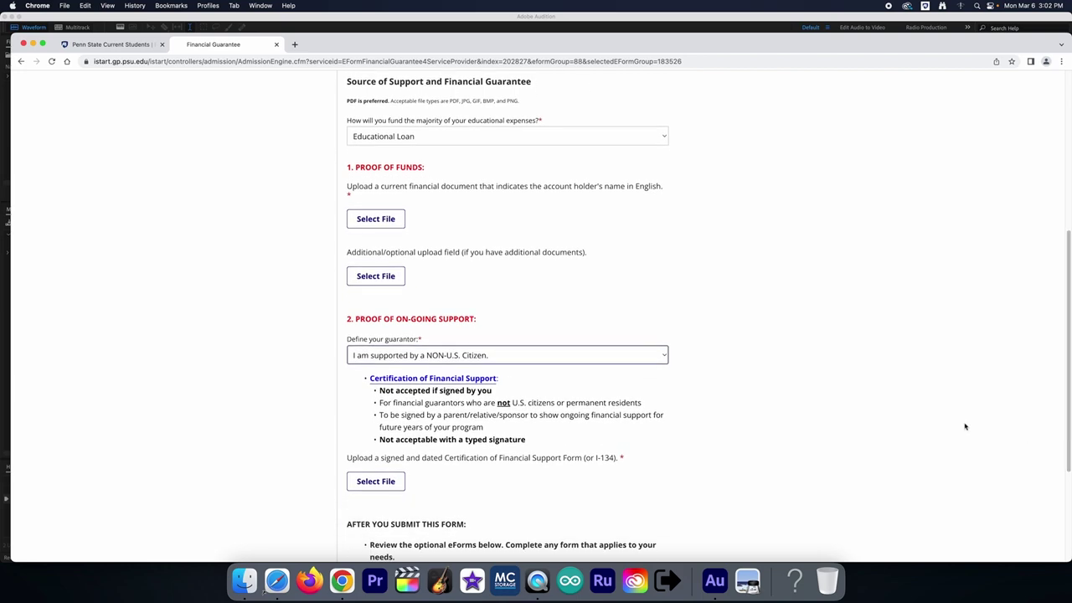
click(657, 359)
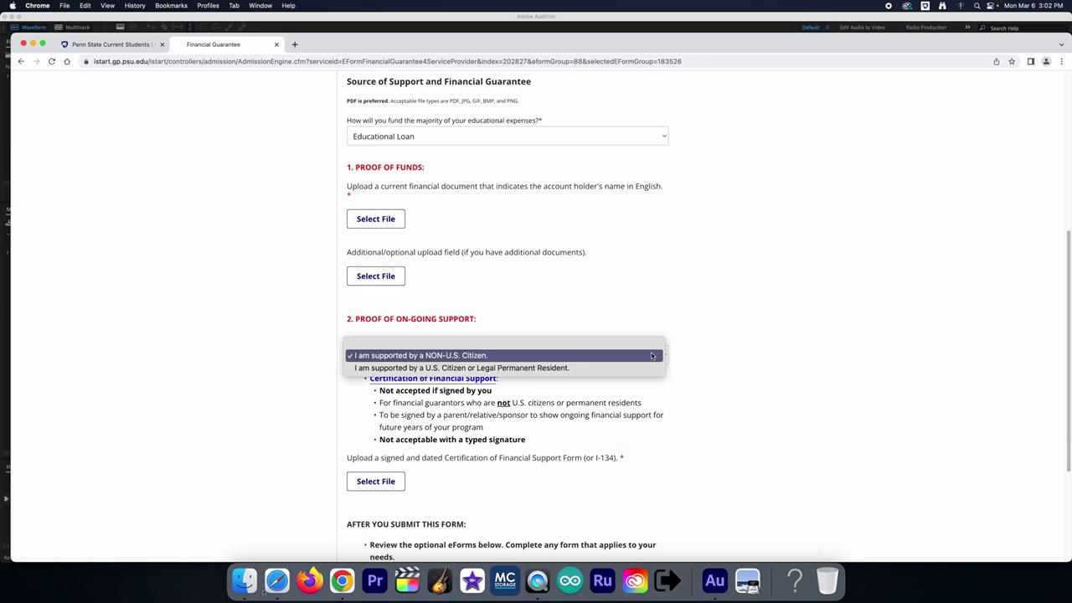
click(640, 367)
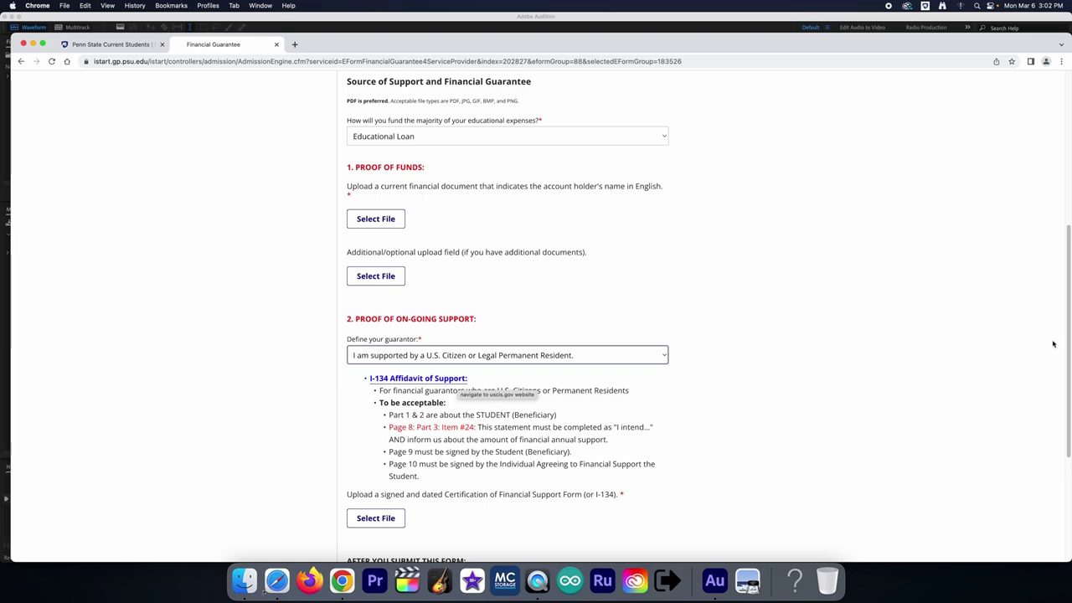
drag(1068, 344, 1064, 407)
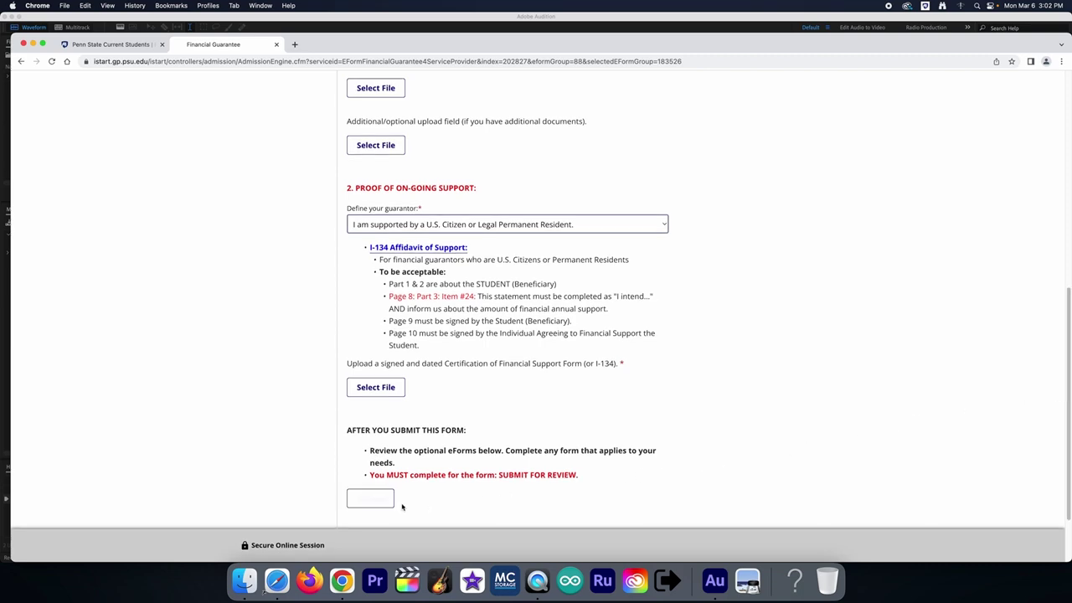
drag(500, 475, 576, 475)
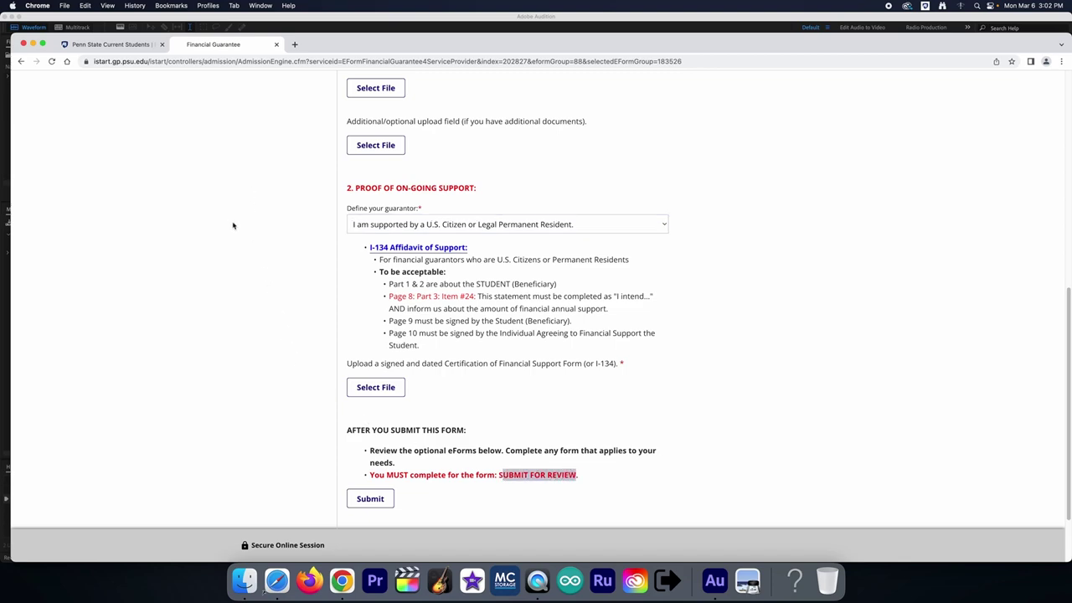
scroll(235, 227, up, 3)
scroll(235, 227, up, 10)
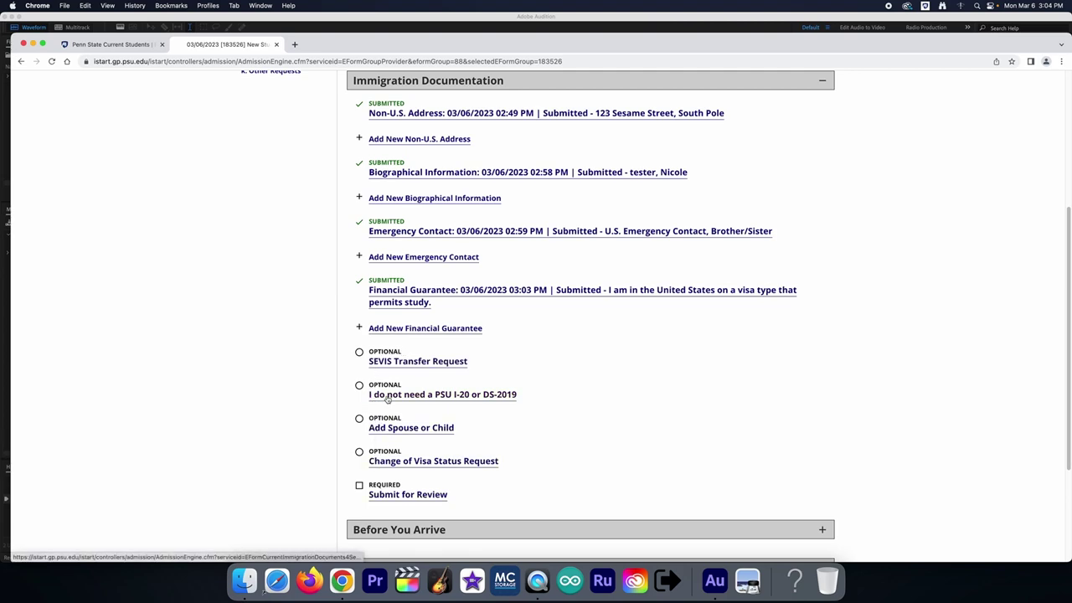
Step: Scroll the Immigration Documentation list down to the Submit for Review form
scroll(392, 400, up, 3)
scroll(392, 401, down, 2)
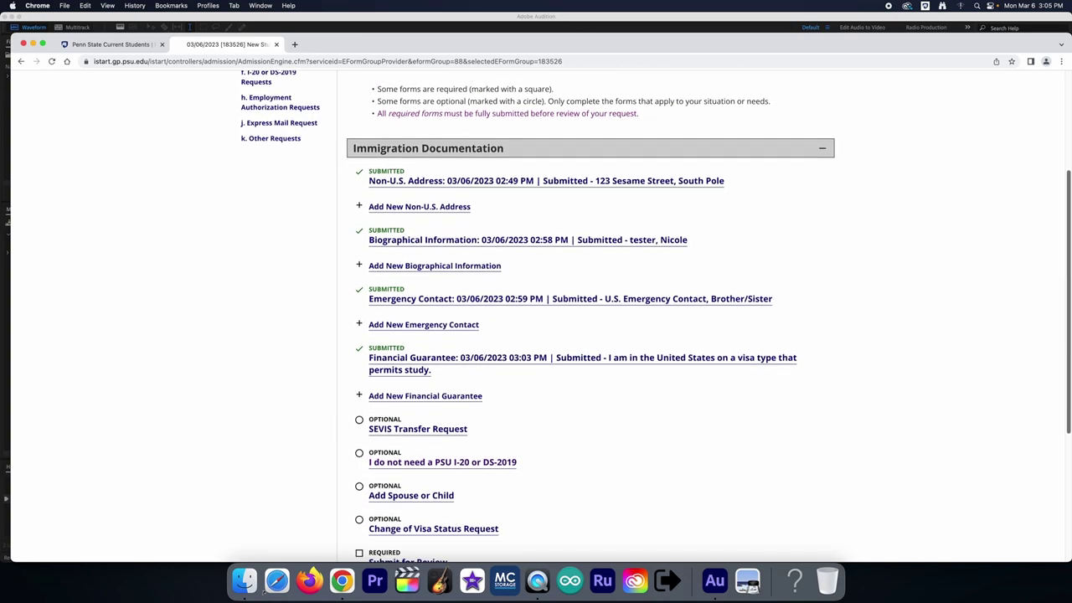
scroll(587, 335, down, 2)
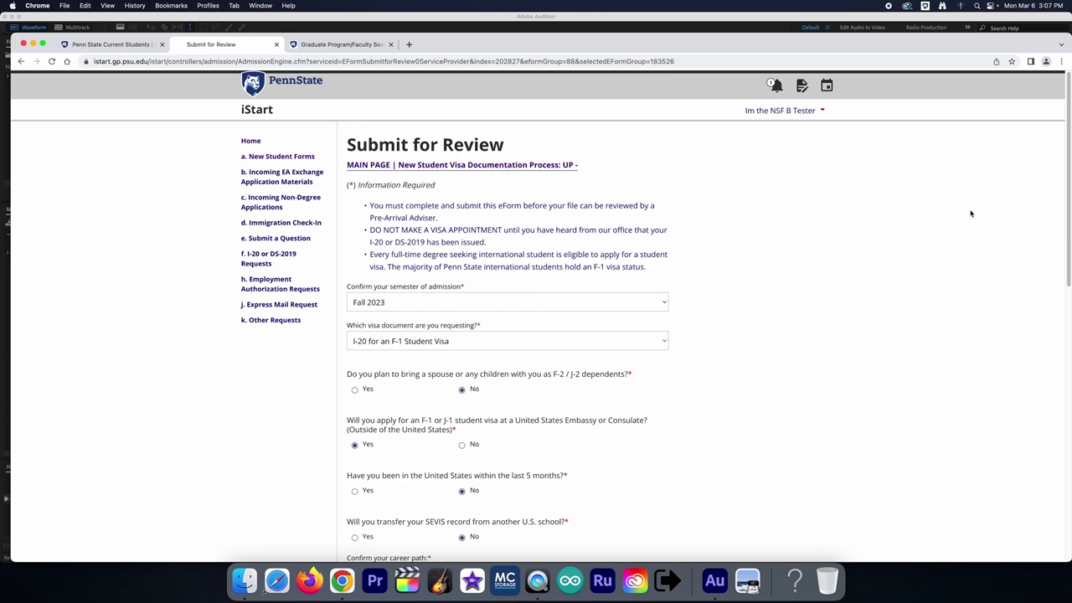
Step: Remove the trailing typo from the department contact's name and scroll down the form
drag(1069, 199, 896, 278)
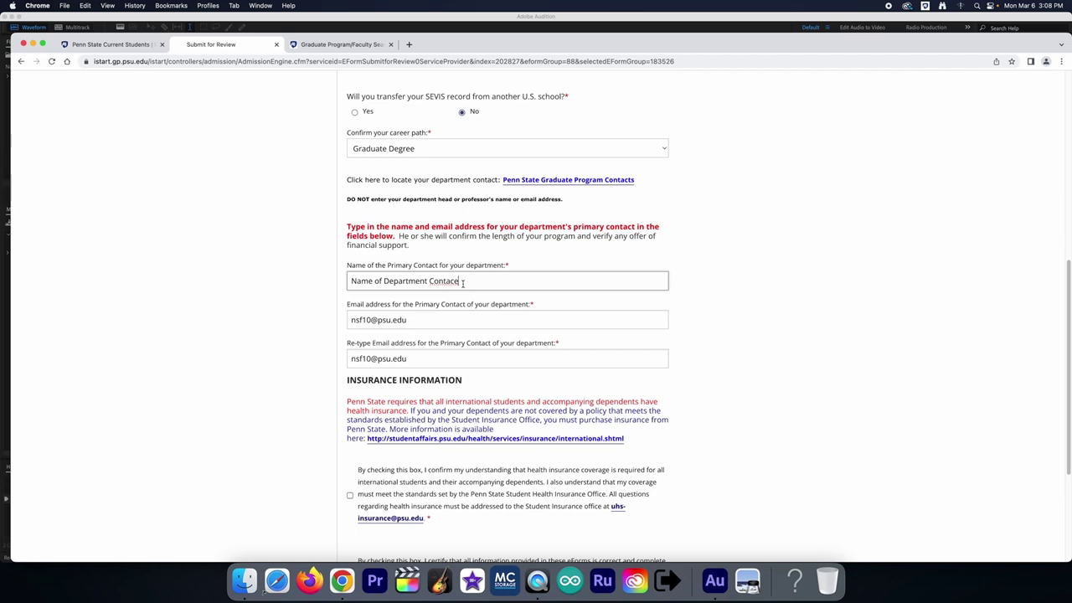
key(BackSpace)
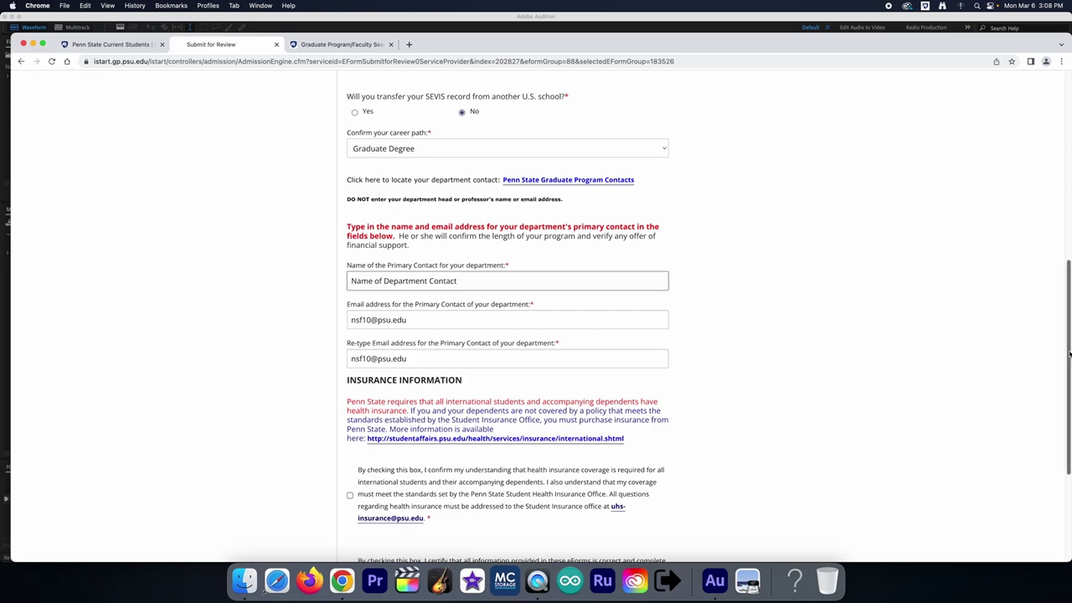
drag(1069, 356, 1066, 417)
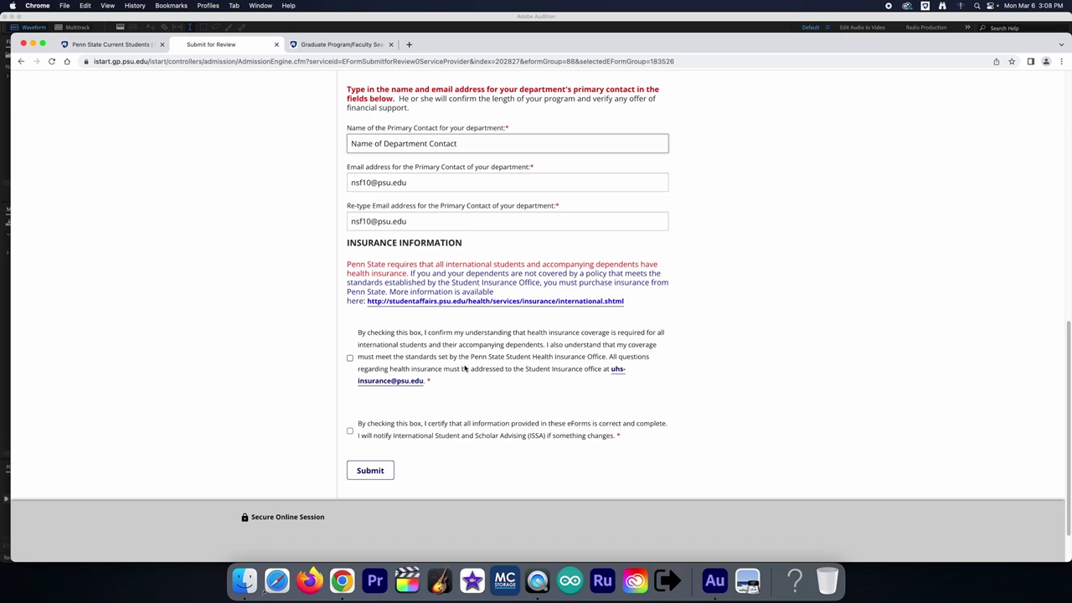
Step: Acknowledge the health insurance requirement, certify the information is correct, and submit the review request
click(350, 359)
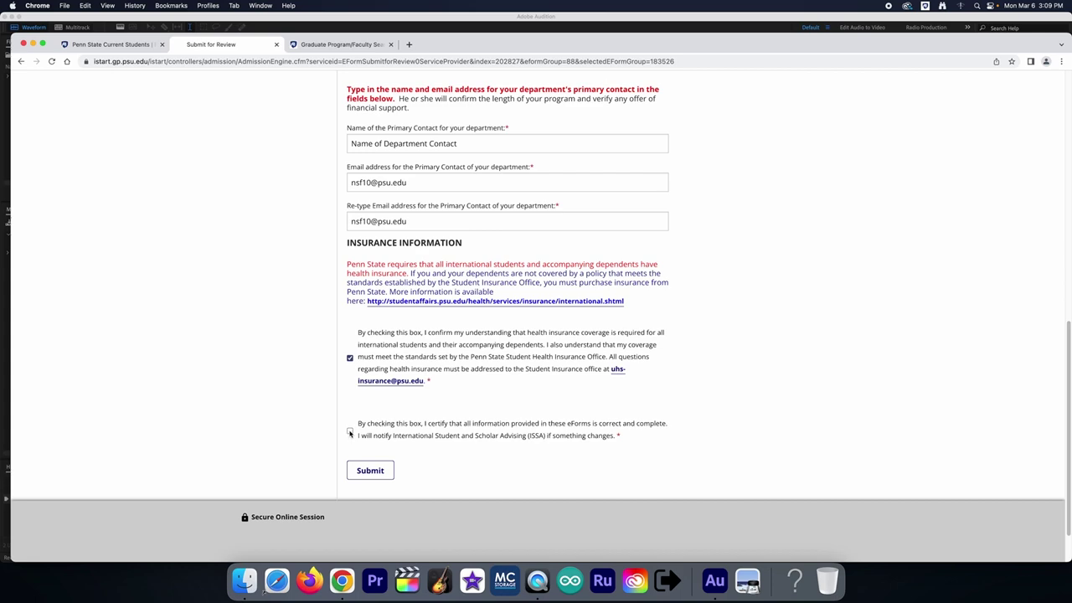
click(350, 432)
click(382, 472)
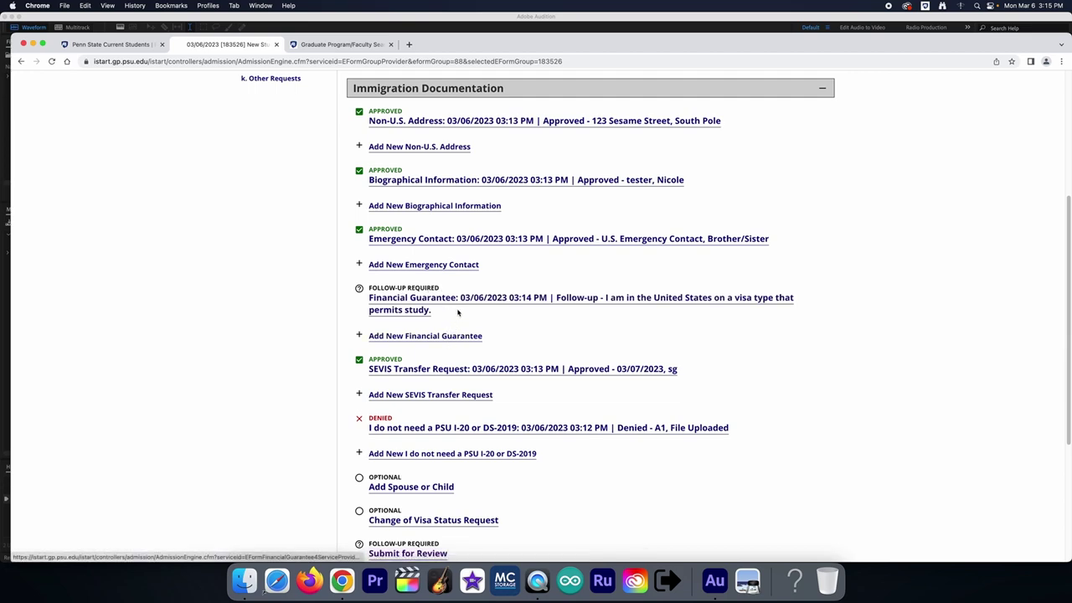
Step: Start a new Financial Guarantee form and answer Yes to needing an I-20 or DS-2019
click(459, 338)
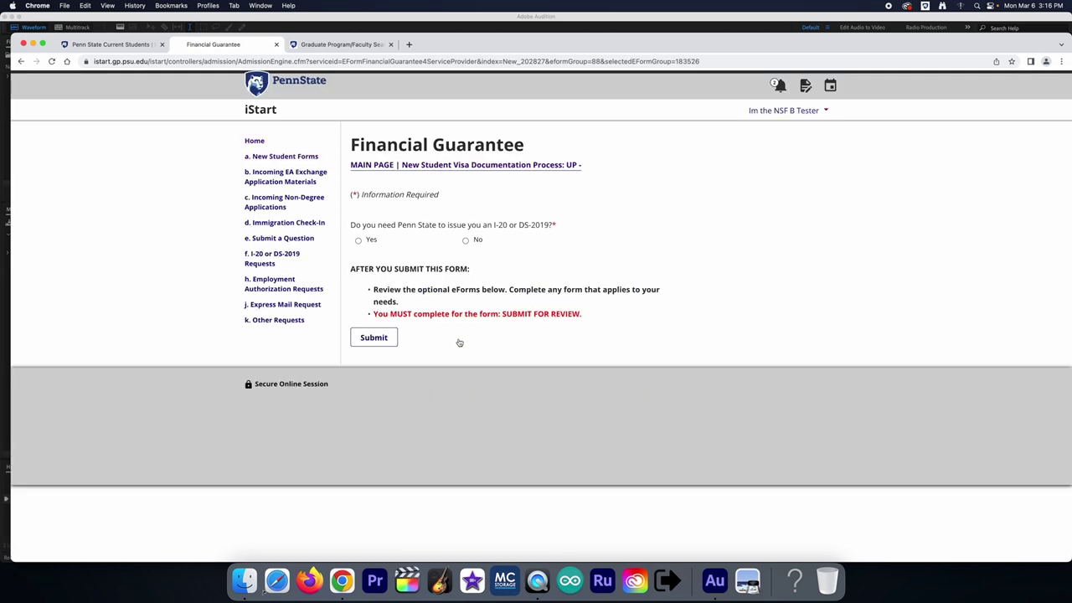
click(360, 244)
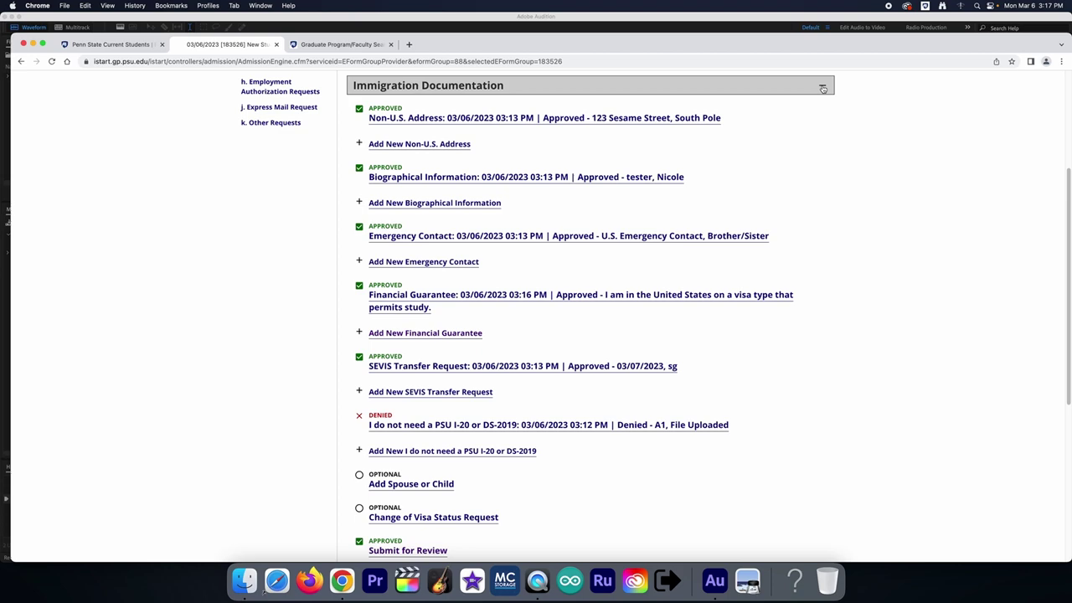
Step: Collapse the Immigration Documentation section to reveal the Before You Arrive forms
click(823, 88)
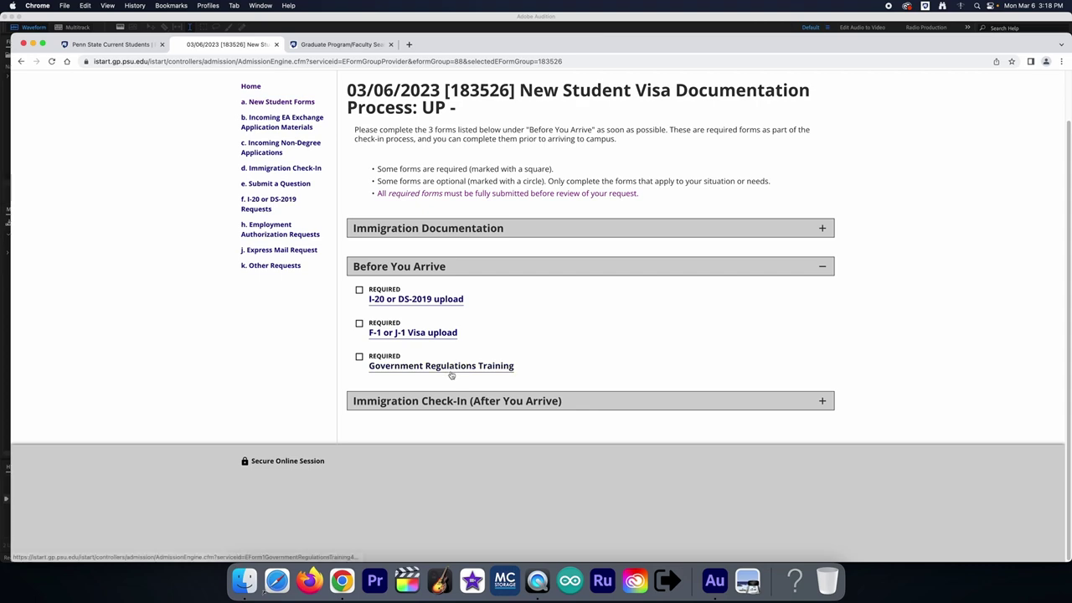
Step: Read through the Government Regulations Training form, then go back to the MAIN PAGE checklist
click(450, 368)
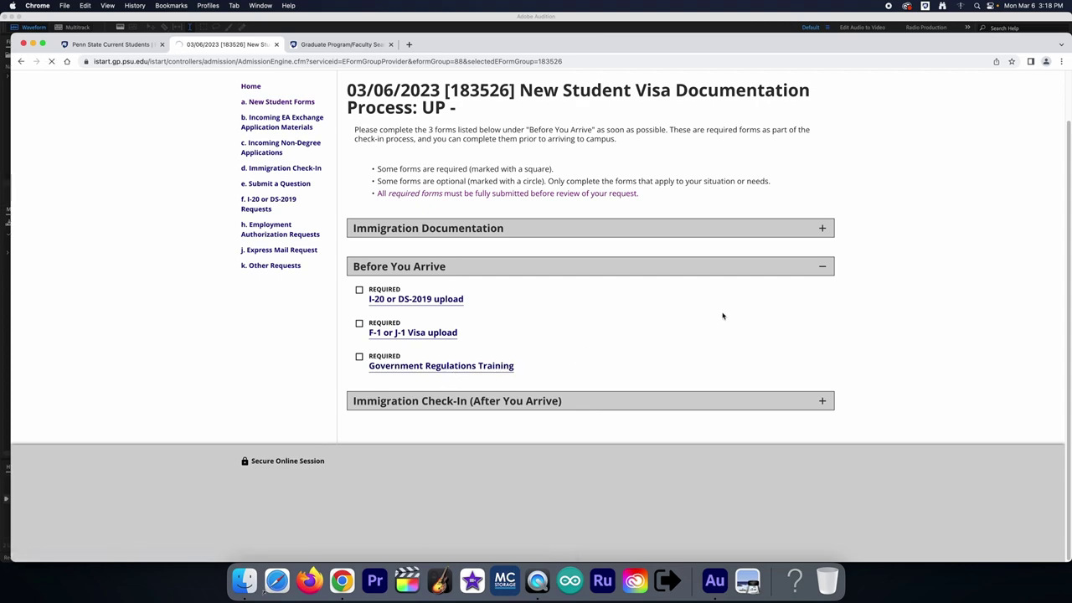
scroll(405, 426, up, 2)
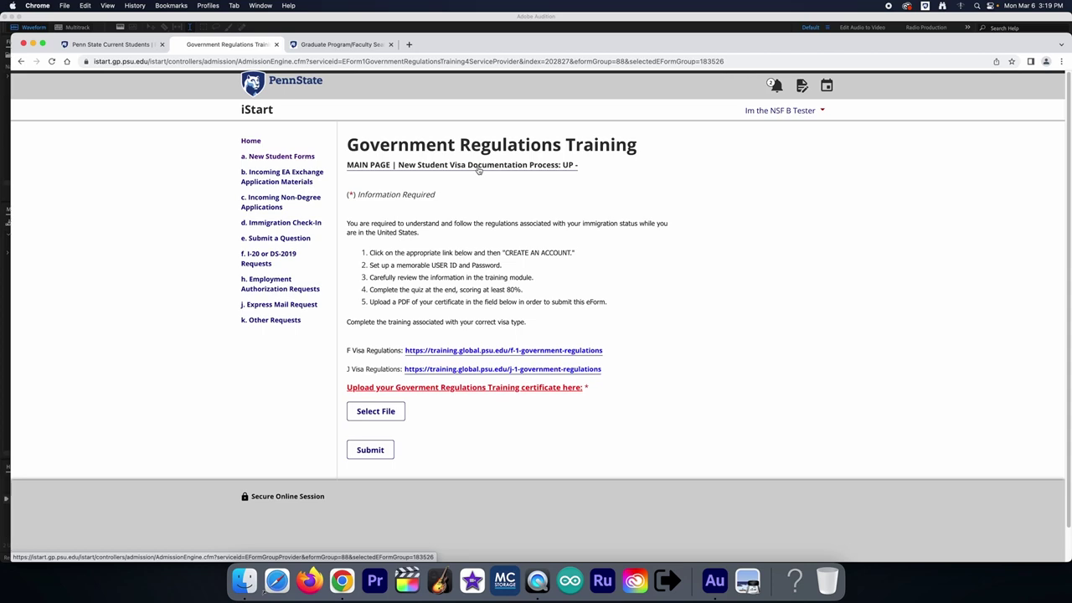
click(479, 166)
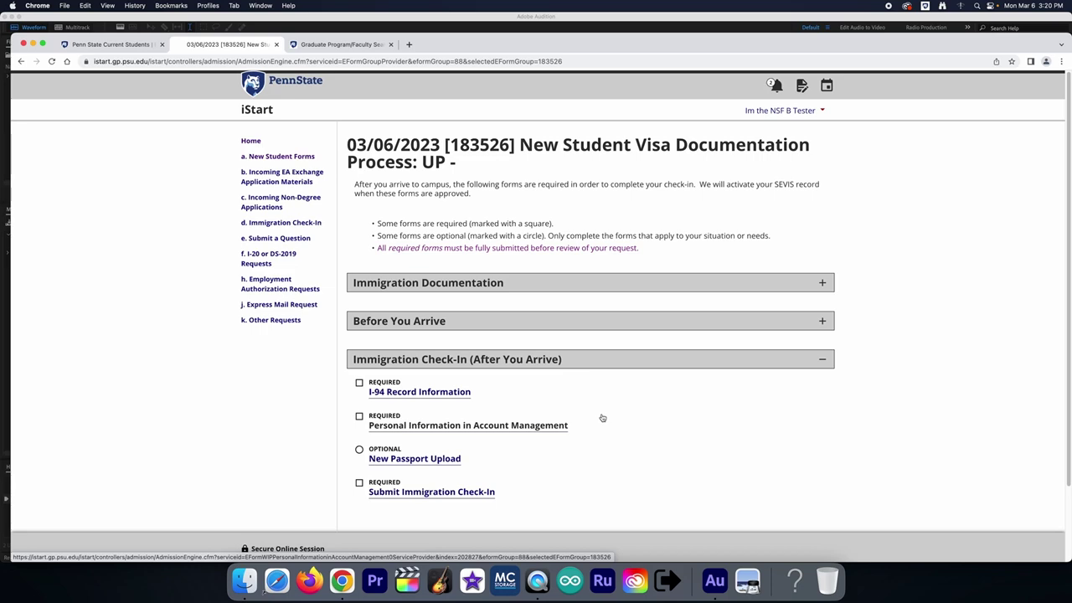
Step: Open the I-94 Record Information form and scroll through its contents
click(447, 393)
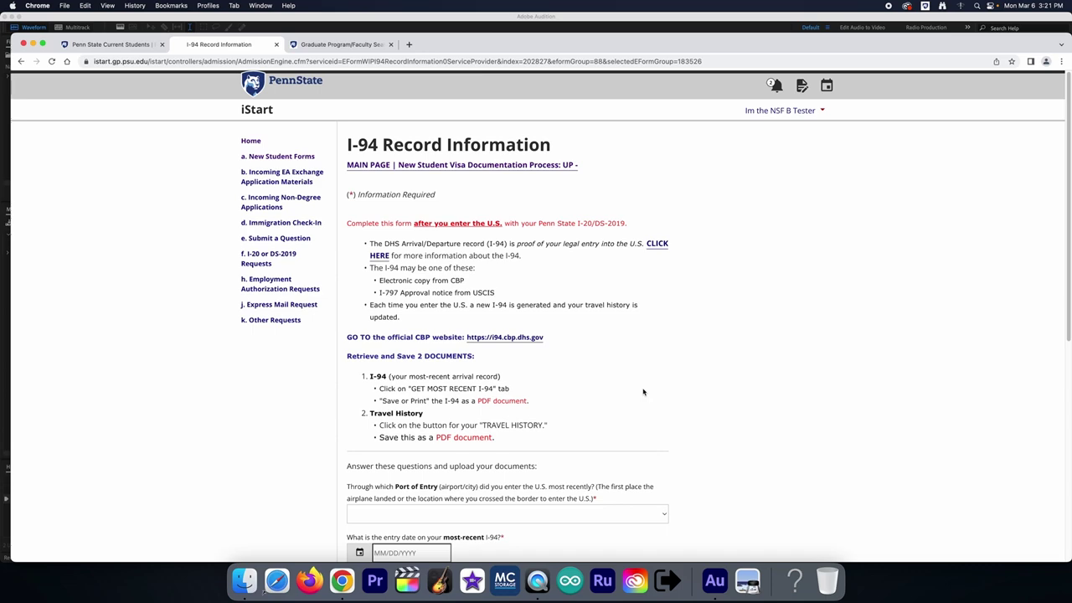
key(super+bracketleft)
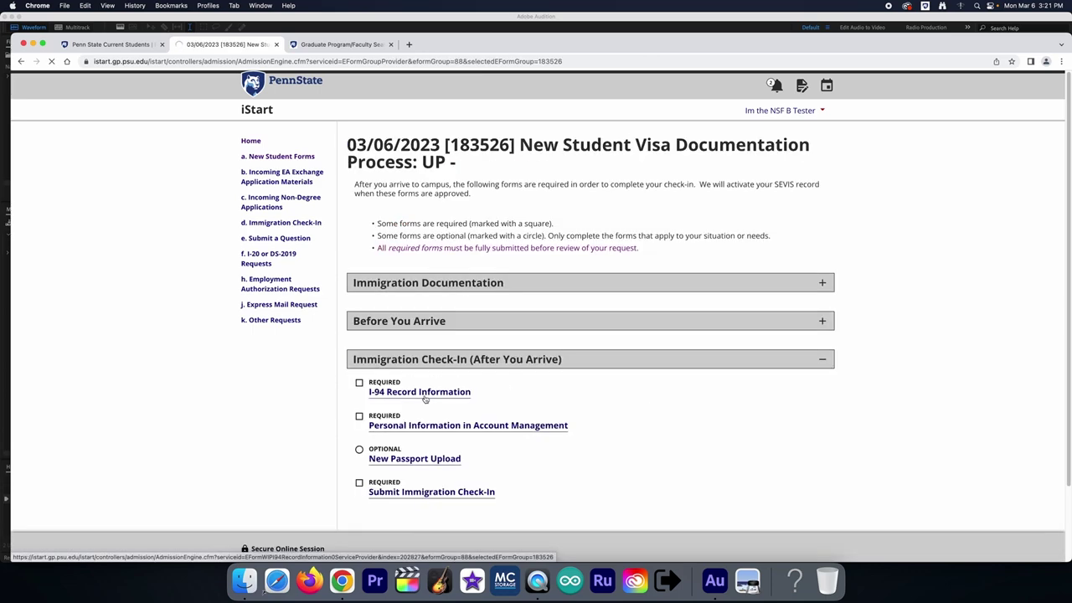
click(447, 394)
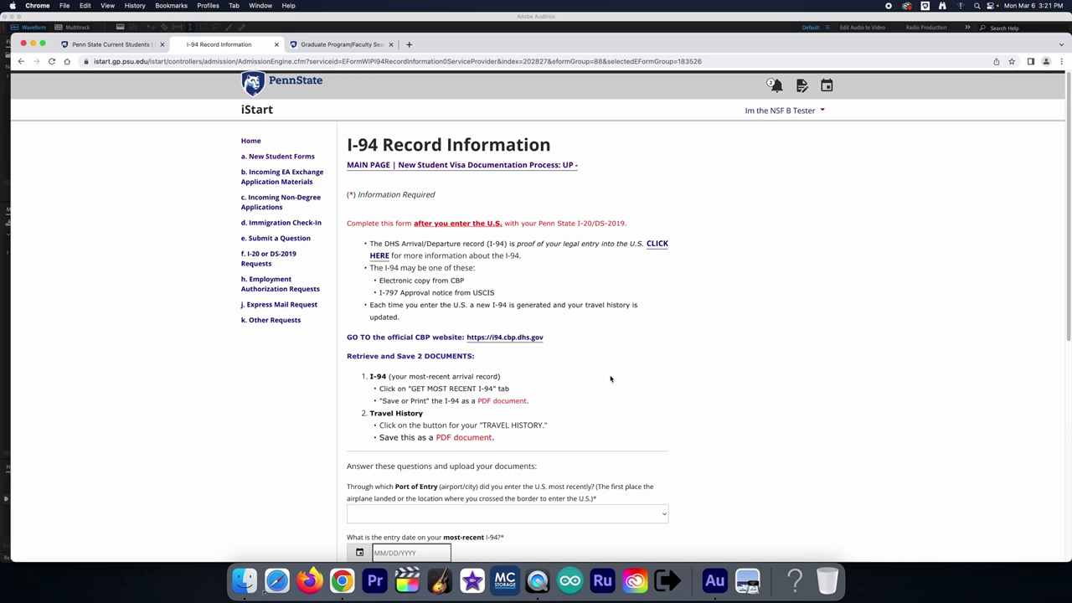
scroll(648, 378, down, 5)
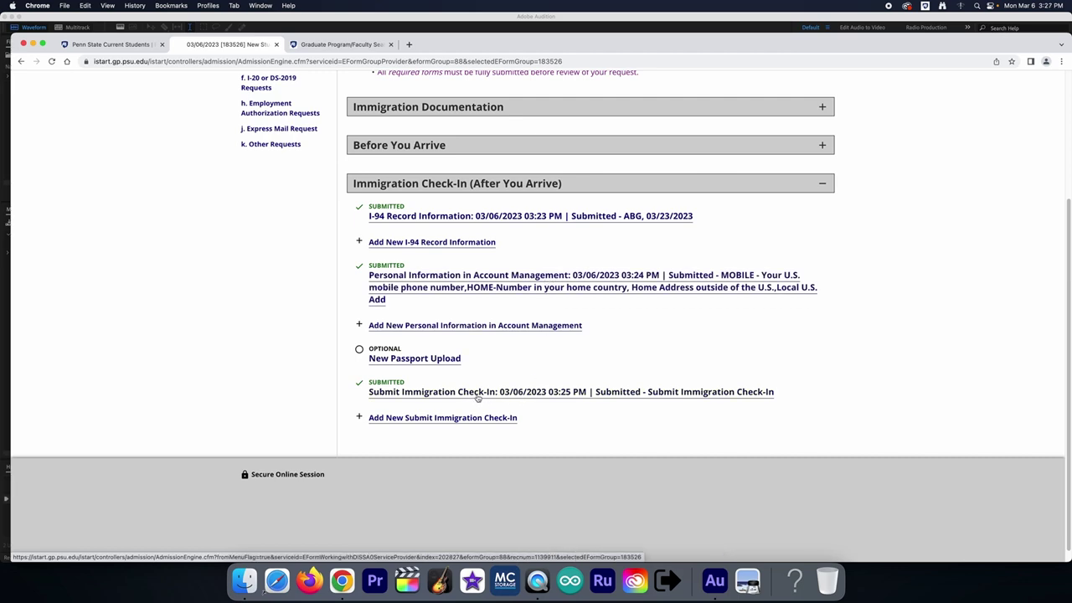
Step: Expand Before You Arrive to review its forms, then collapse Immigration Check-In and Before You Arrive
click(822, 146)
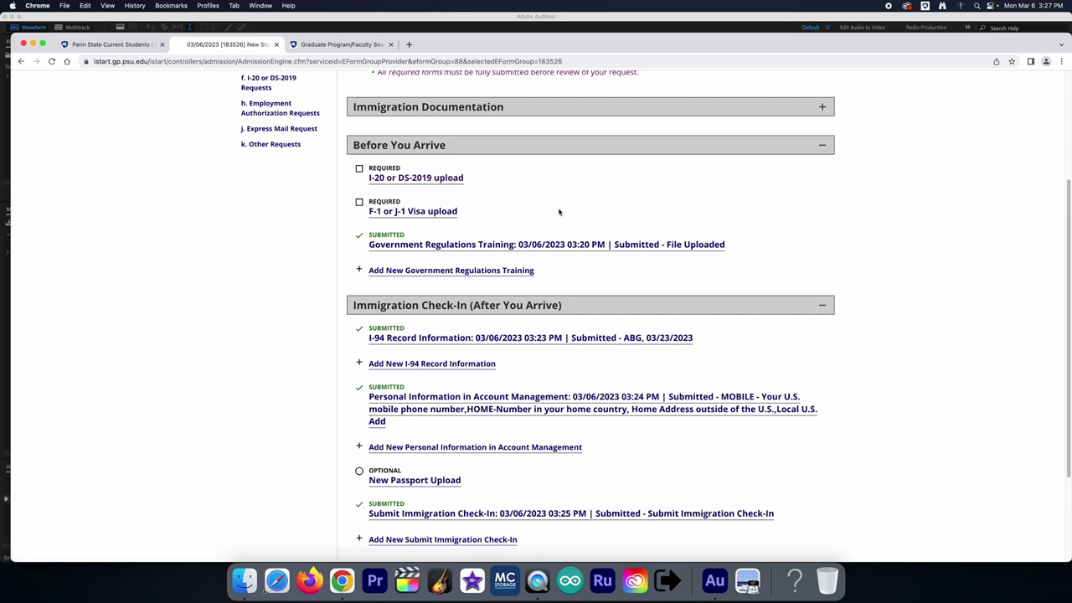
scroll(568, 212, down, 2)
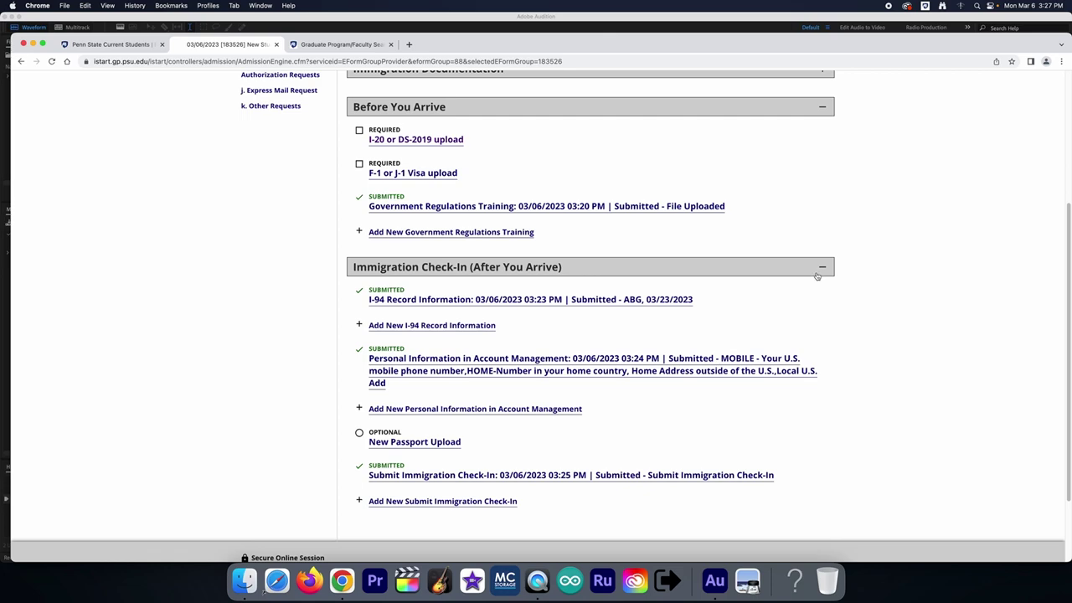
click(820, 269)
click(822, 244)
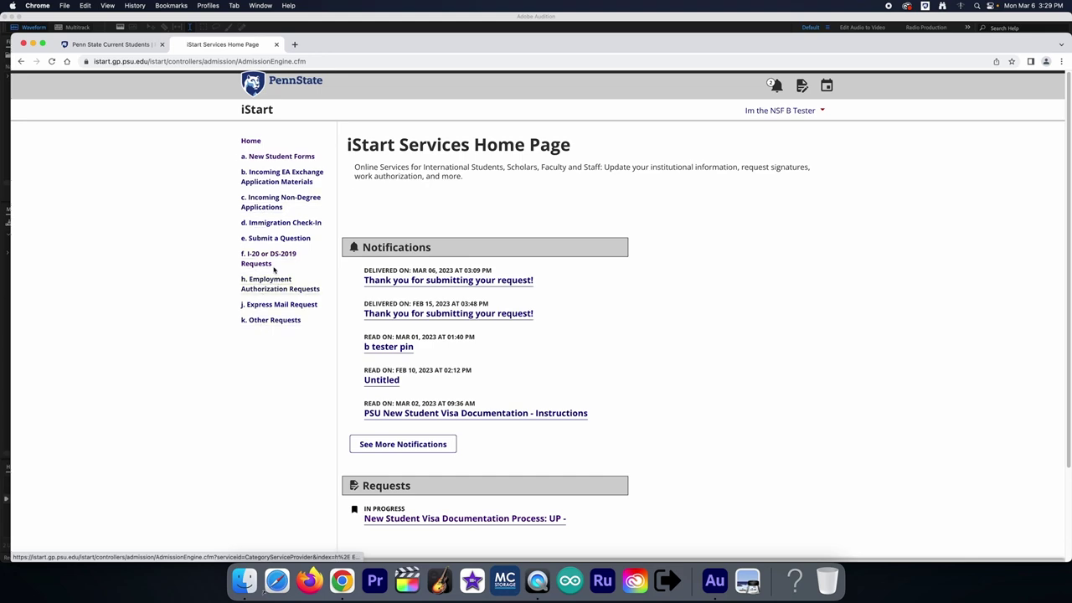
Step: Browse the f. I-20 or DS-2019 Requests, e. Submit a Question and k. Other Requests pages, then return Home
click(273, 260)
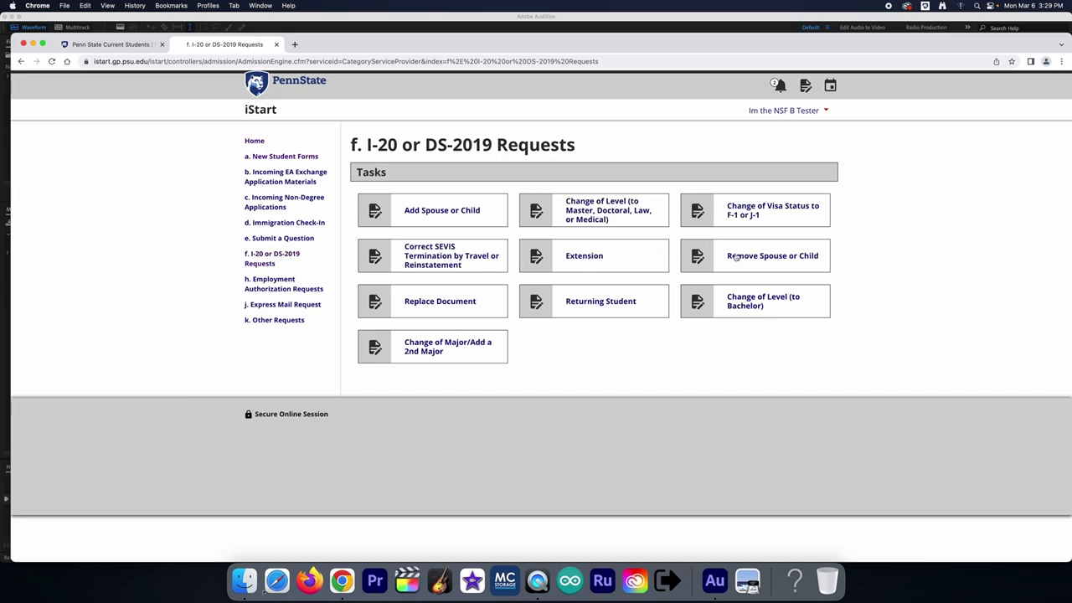
click(287, 243)
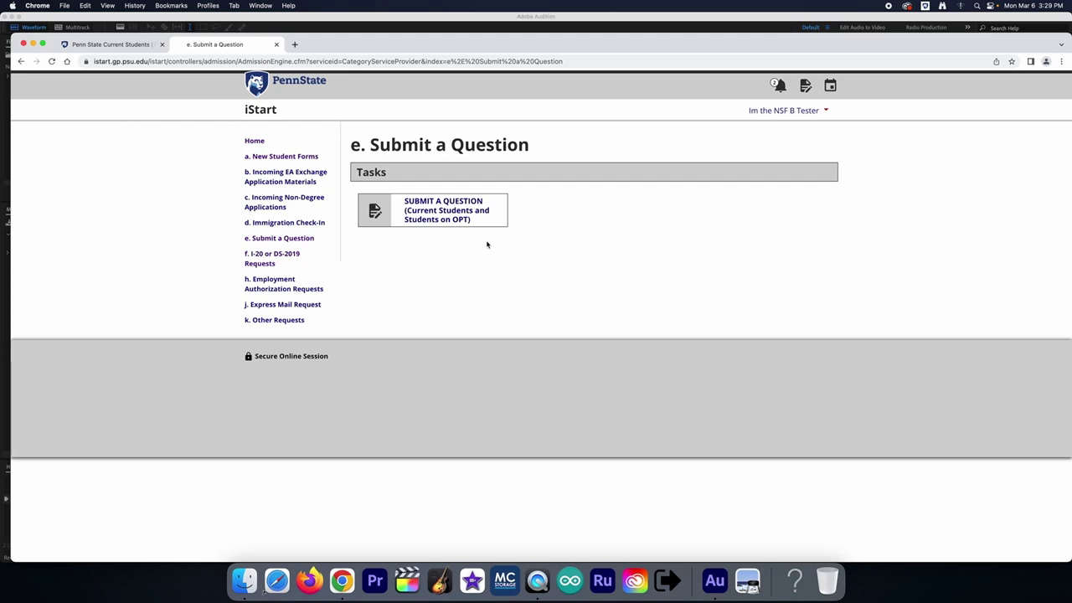
click(291, 321)
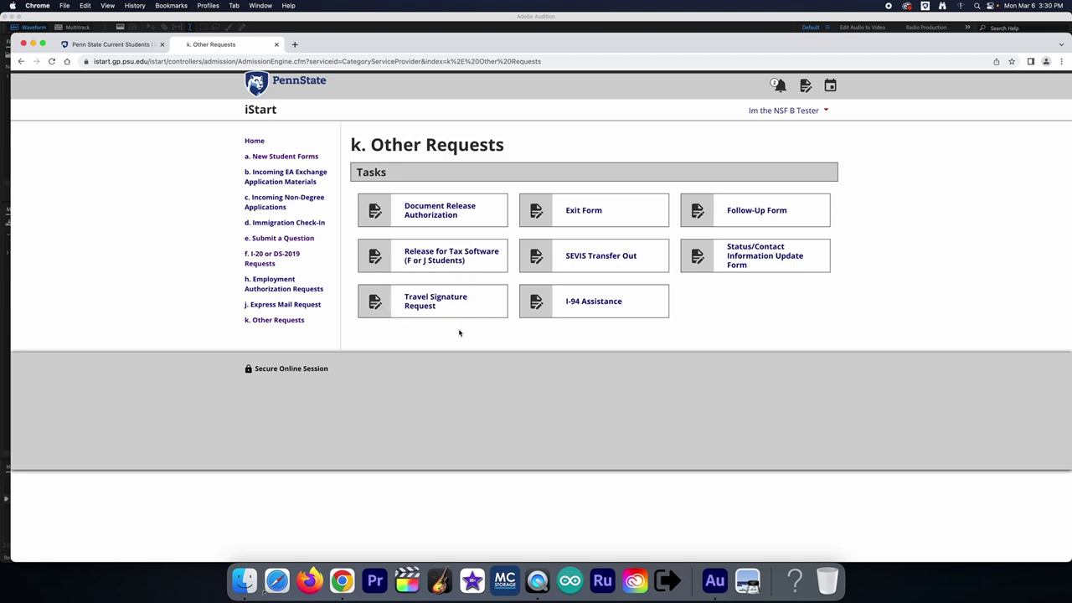
click(254, 142)
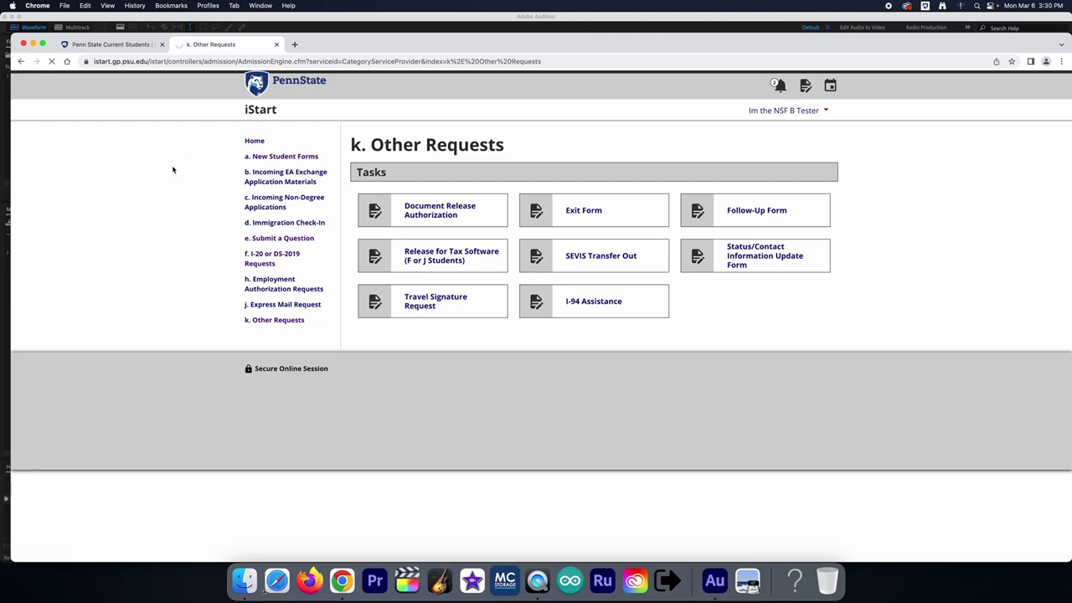